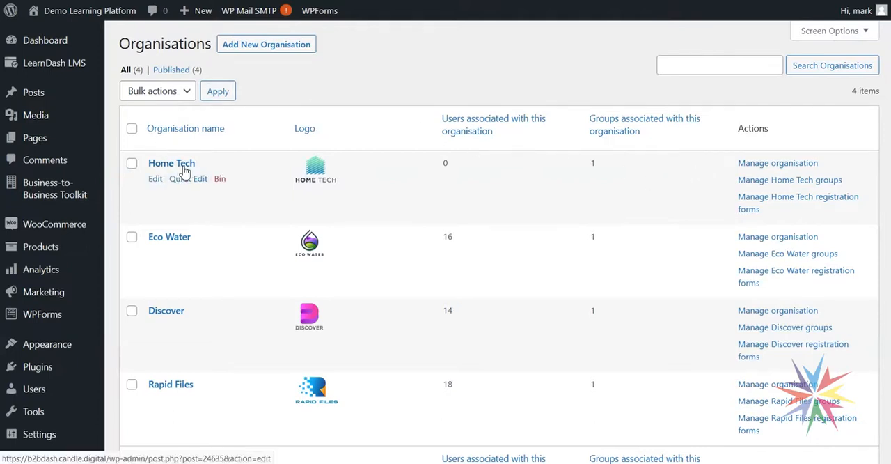
# - Open the Rapid Files registration page and examine its fields from the introduction down to the account creation section
pyautogui.moveTo(23, 193)
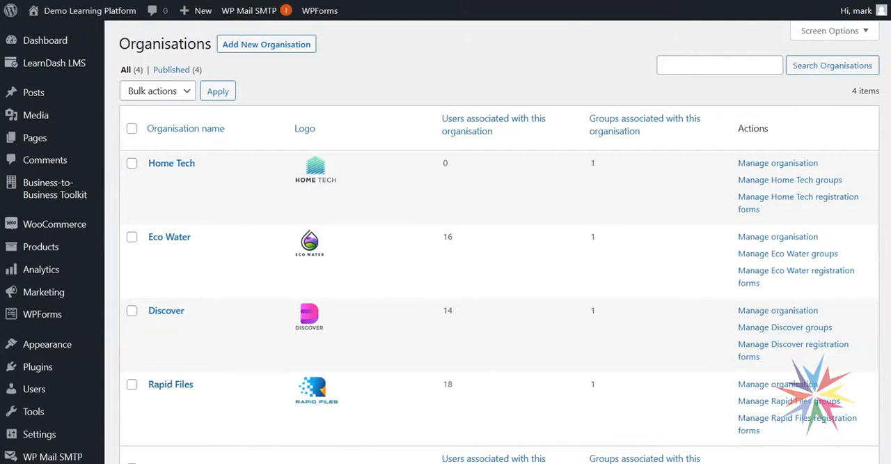
pyautogui.click(239, 449)
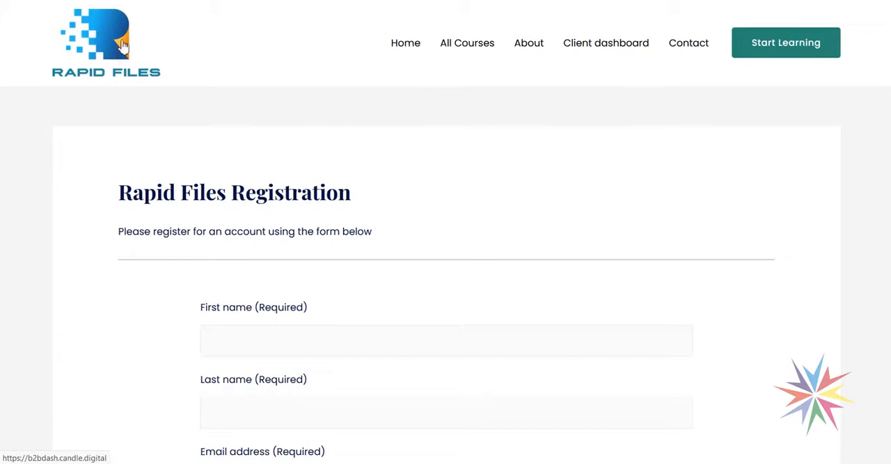
pyautogui.scroll(-4, 487, 233)
pyautogui.scroll(2, 451, 182)
pyautogui.scroll(-2, 410, 227)
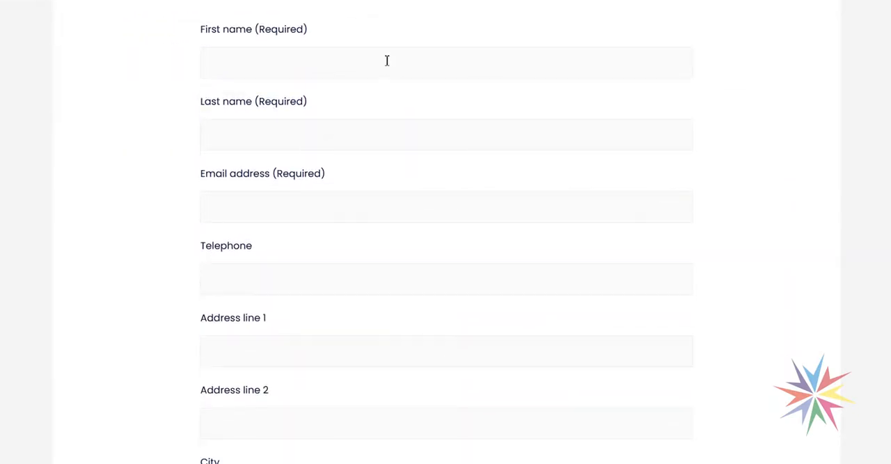
pyautogui.scroll(-3, 473, 234)
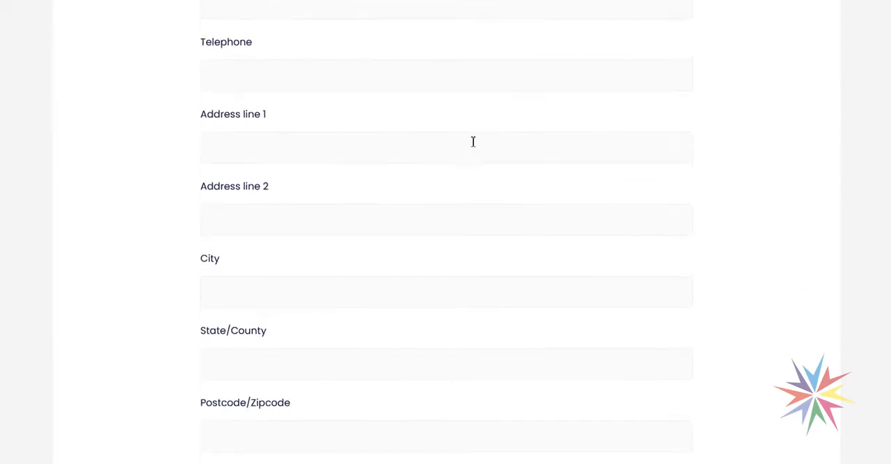
pyautogui.scroll(-10, 446, 174)
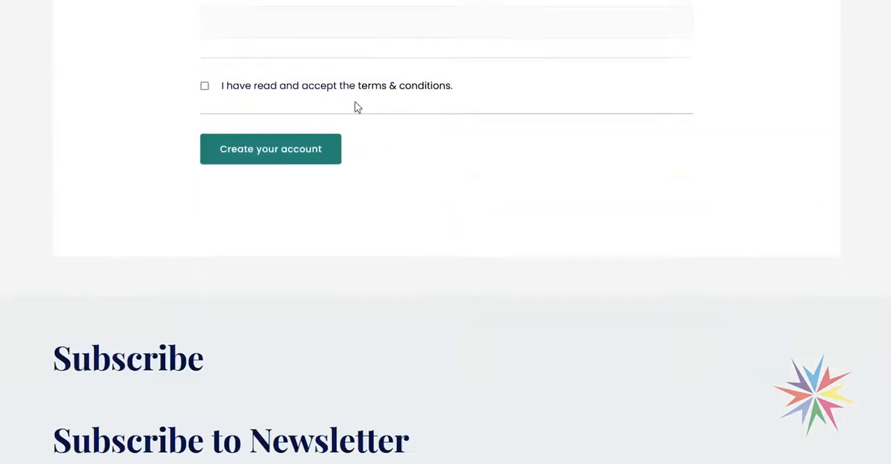
pyautogui.scroll(9, 550, 271)
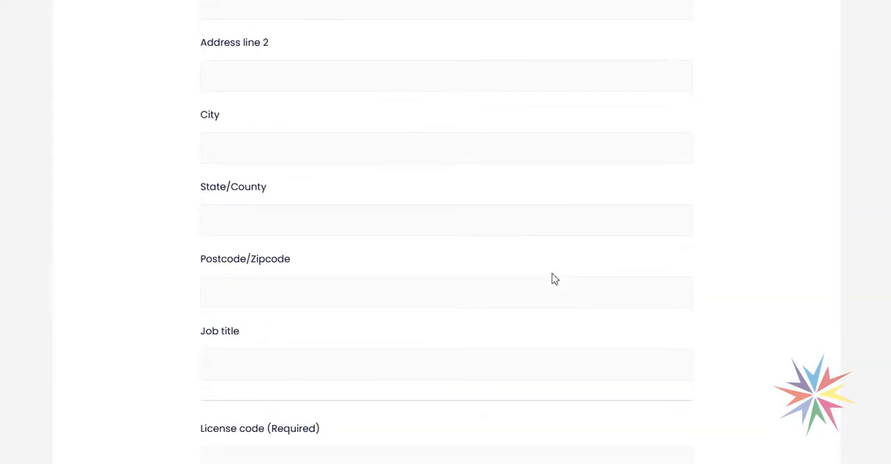
pyautogui.scroll(9, 551, 278)
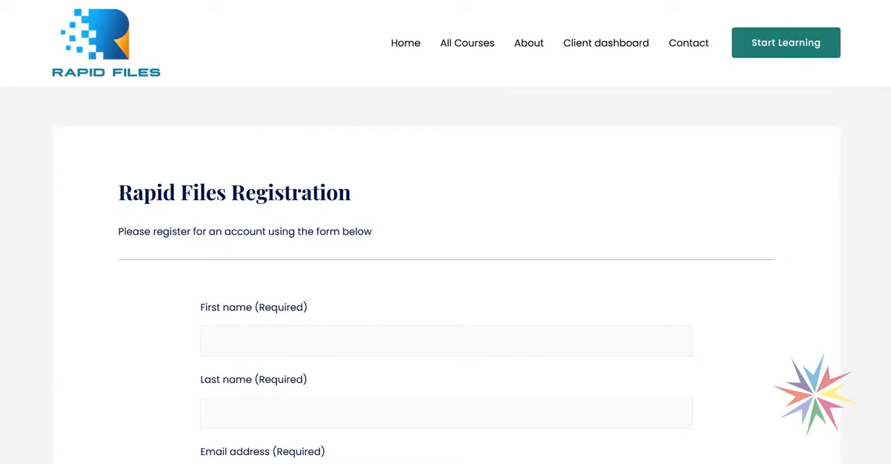
# - Return to the site admin and start a new registration form titled "Home Tech Registration"
pyautogui.moveTo(177, 462)
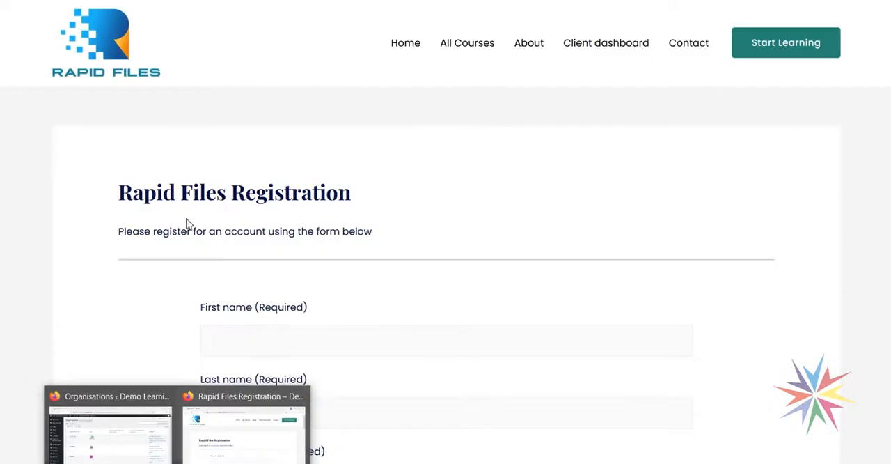
pyautogui.click(127, 424)
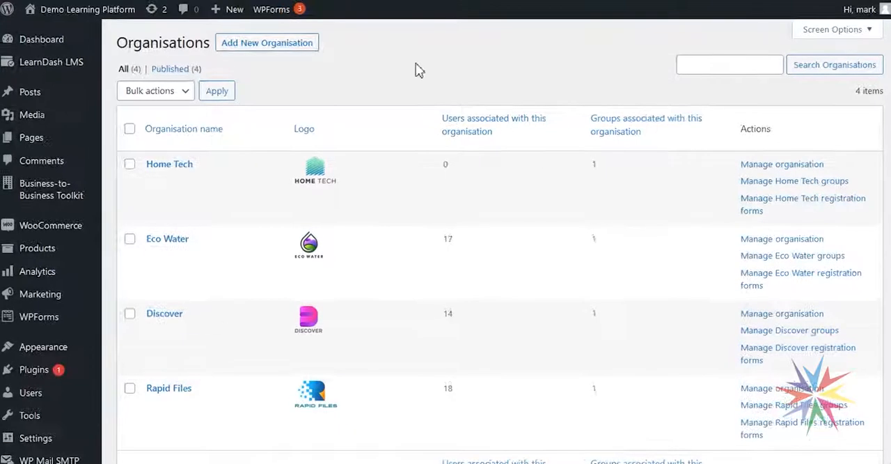
pyautogui.moveTo(45, 211)
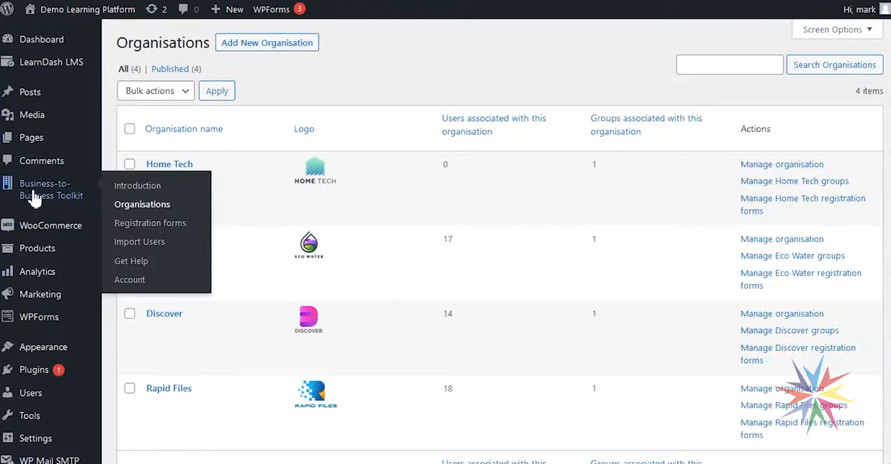
pyautogui.click(159, 224)
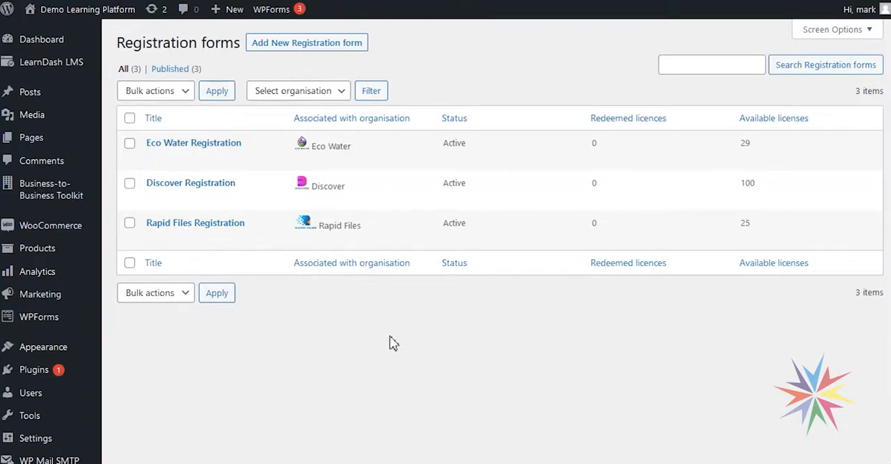
pyautogui.click(281, 46)
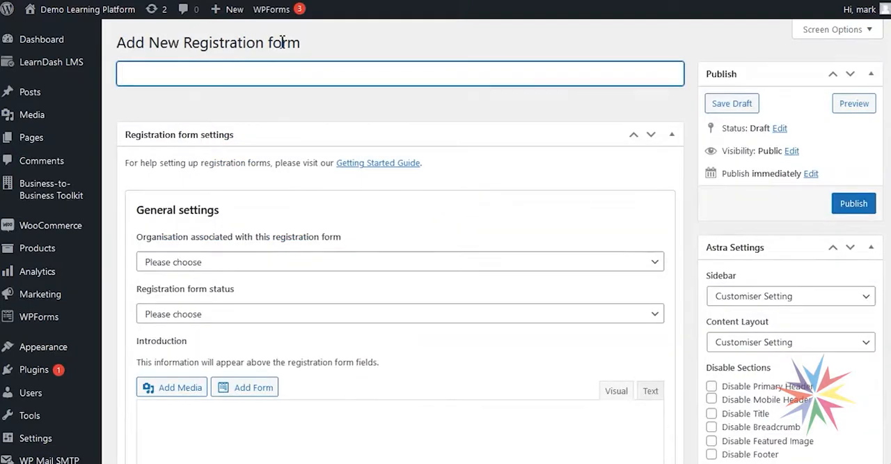
pyautogui.write('Home Tech Re')
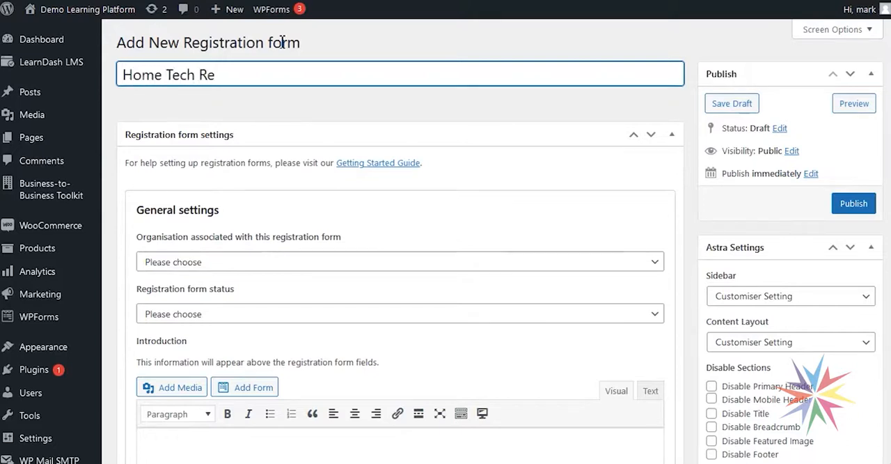
pyautogui.write('gistration')
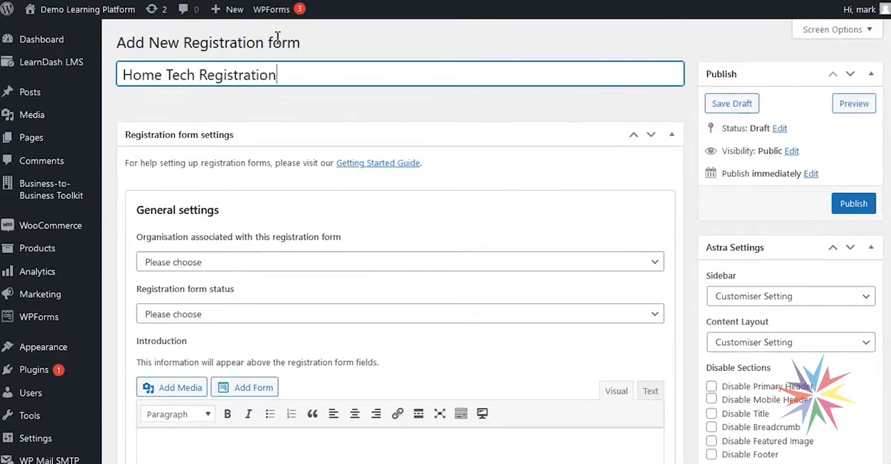
# - Associate the registration form with the Home Tech organisation and set its status to Active (Registrations permitted)
pyautogui.scroll(-3, 581, 173)
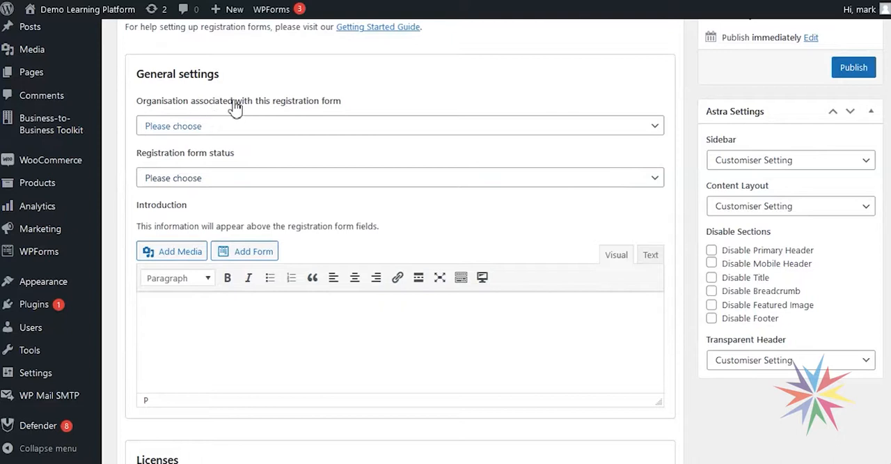
pyautogui.click(264, 131)
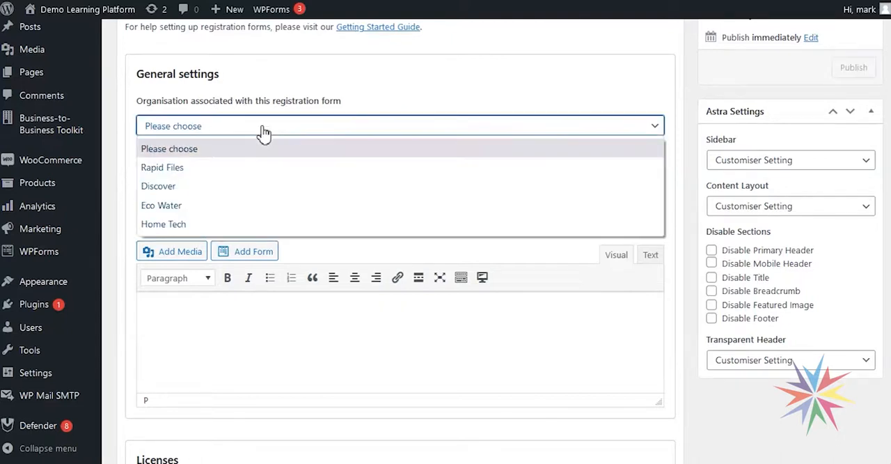
pyautogui.click(203, 232)
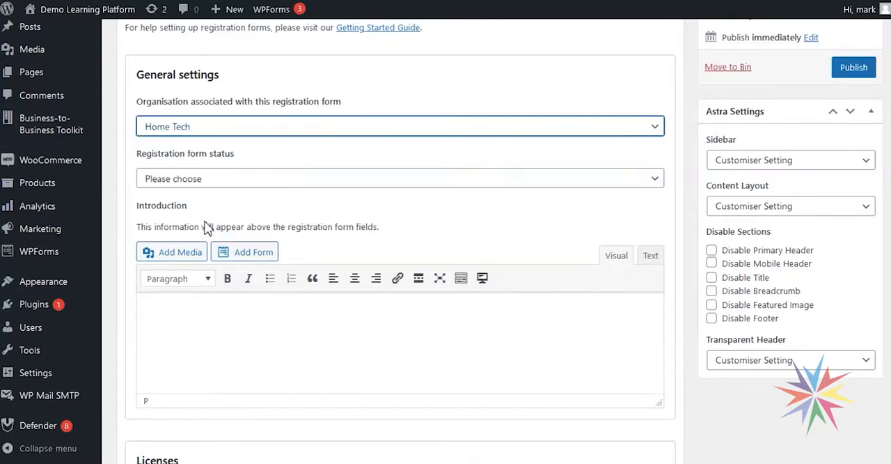
pyautogui.click(248, 182)
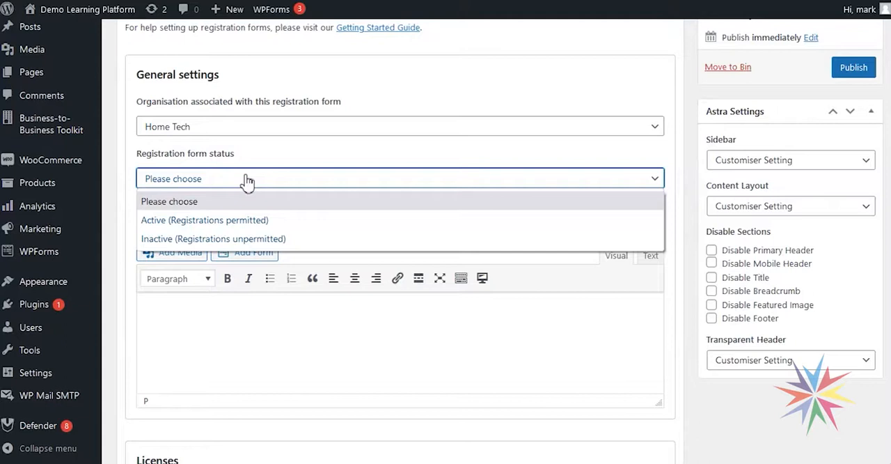
pyautogui.click(223, 238)
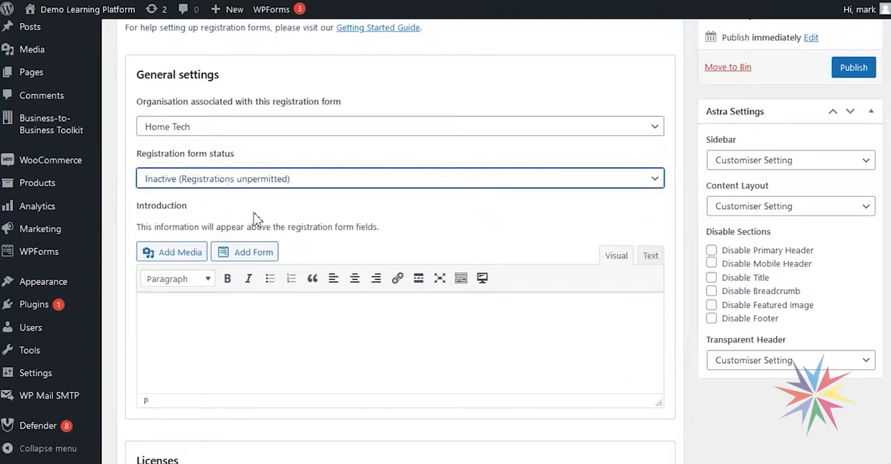
pyautogui.click(216, 184)
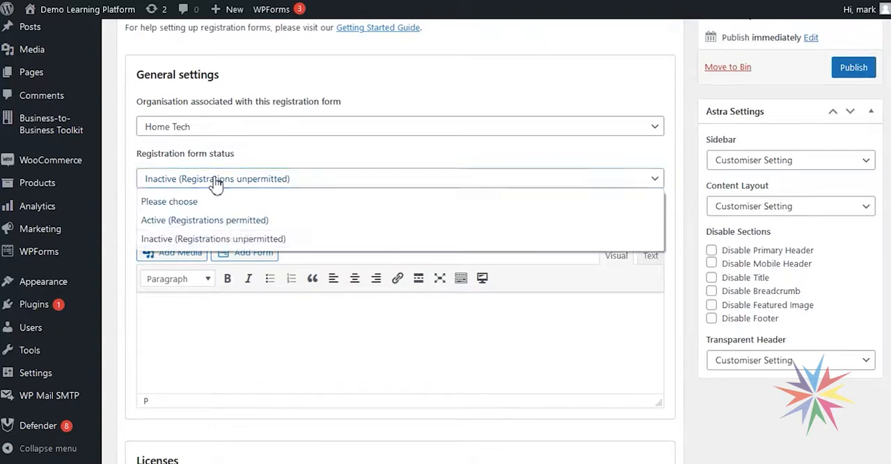
pyautogui.click(203, 222)
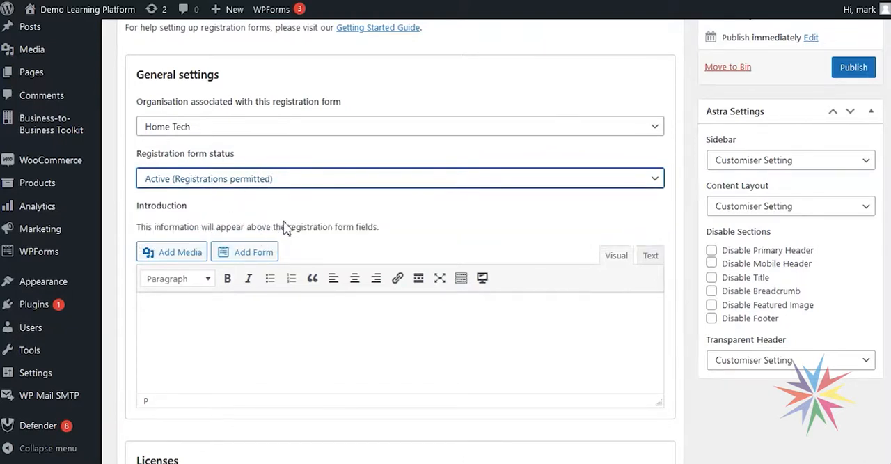
# - Check the introduction line on the Rapid Files registration page, and enter "Please enter your details below." as the new form's introduction
pyautogui.click(275, 342)
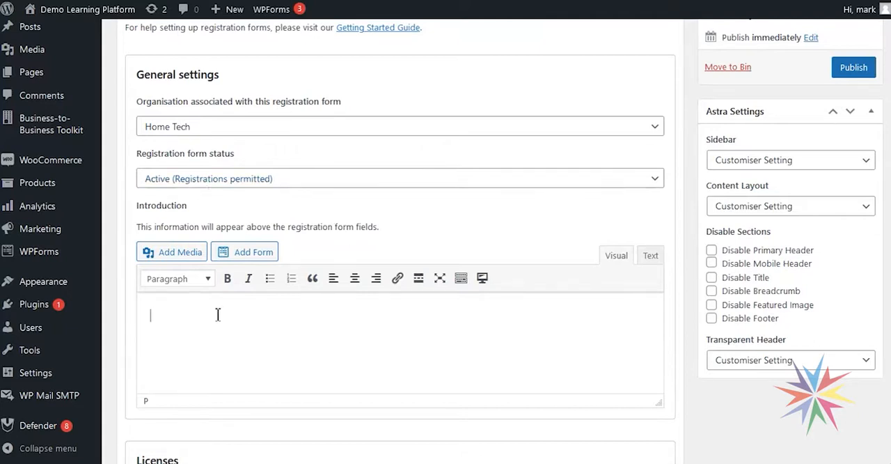
pyautogui.scroll(-1, 264, 239)
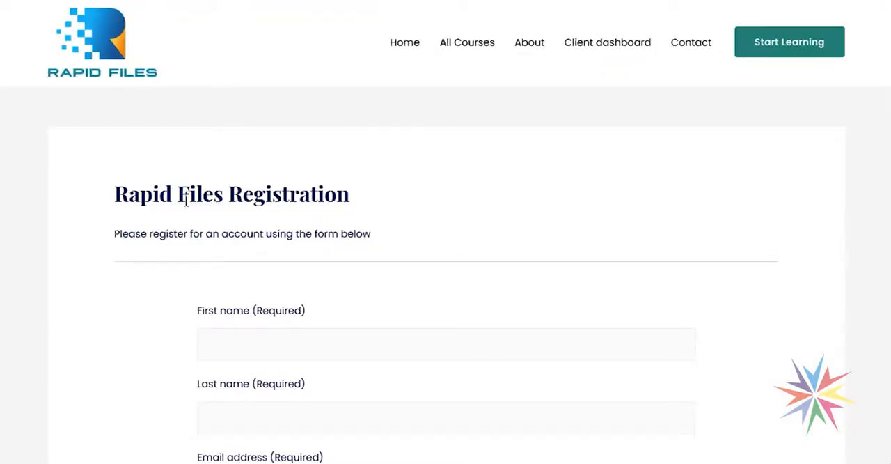
pyautogui.moveTo(115, 234); pyautogui.dragTo(374, 235)
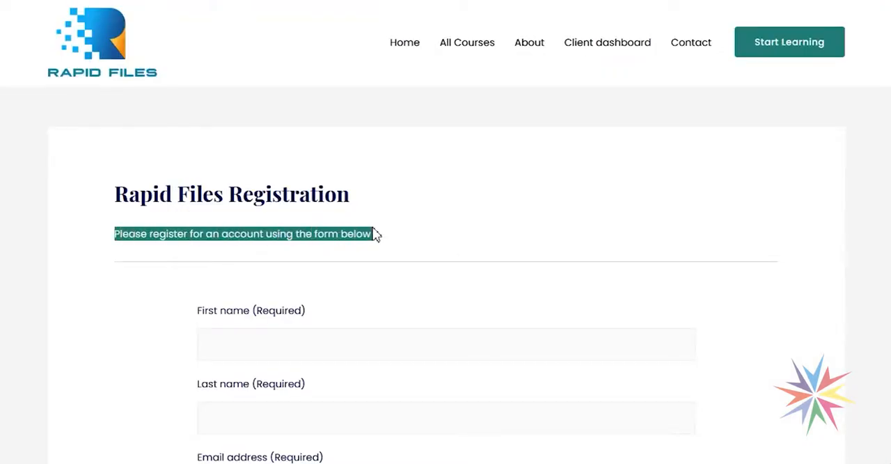
pyautogui.click(311, 251)
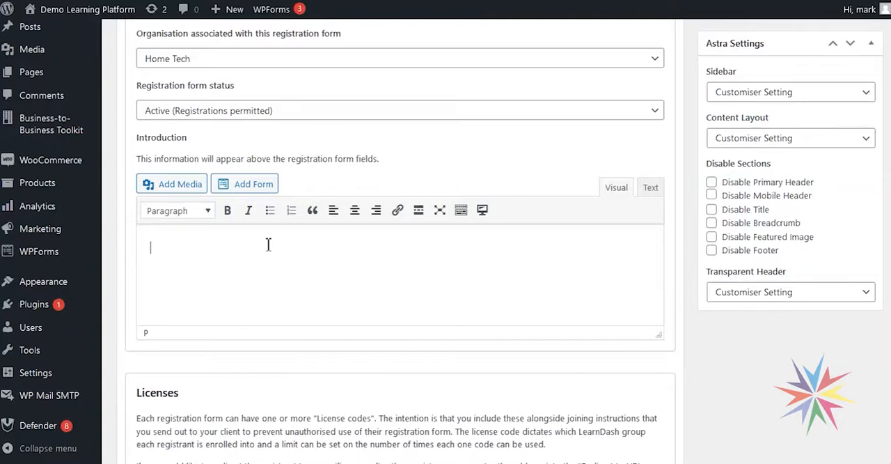
pyautogui.write('Please enter your detai')
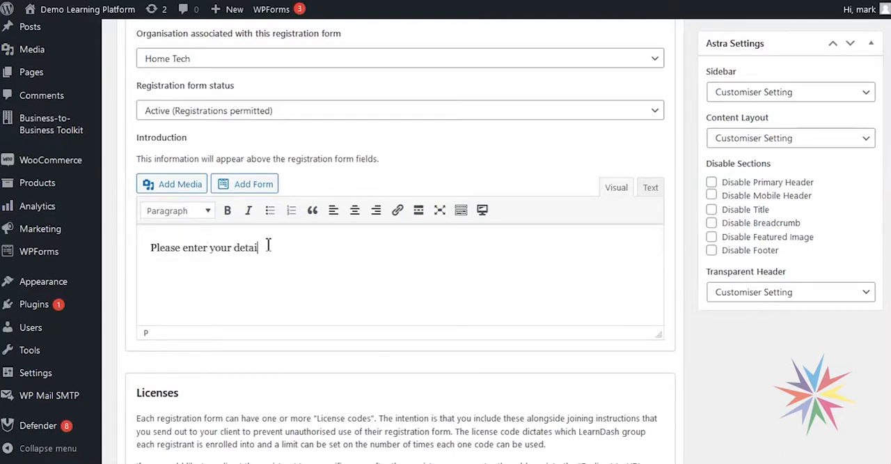
pyautogui.write('s below.')
# - Enter the Home Tech license code in the first license row of the registration form
pyautogui.scroll(-5, 360, 248)
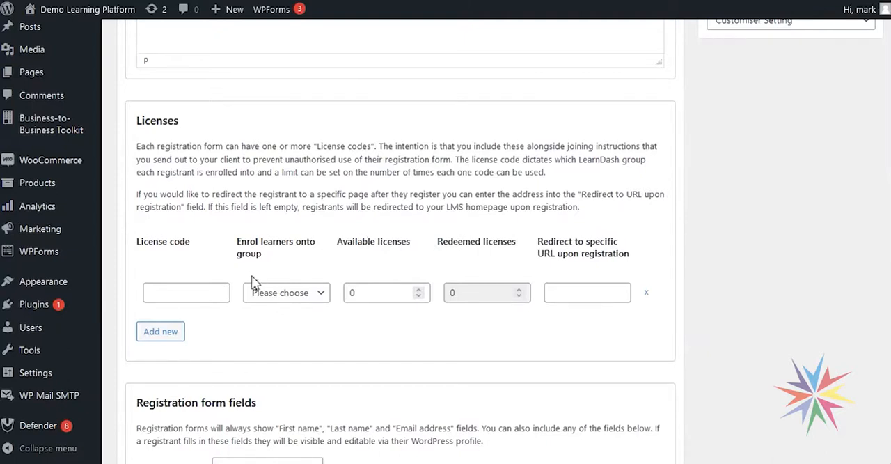
pyautogui.click(188, 295)
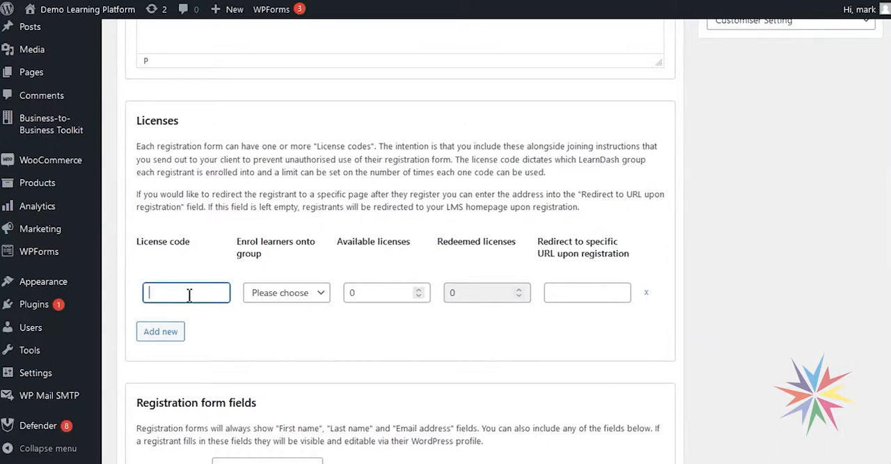
pyautogui.click(286, 325)
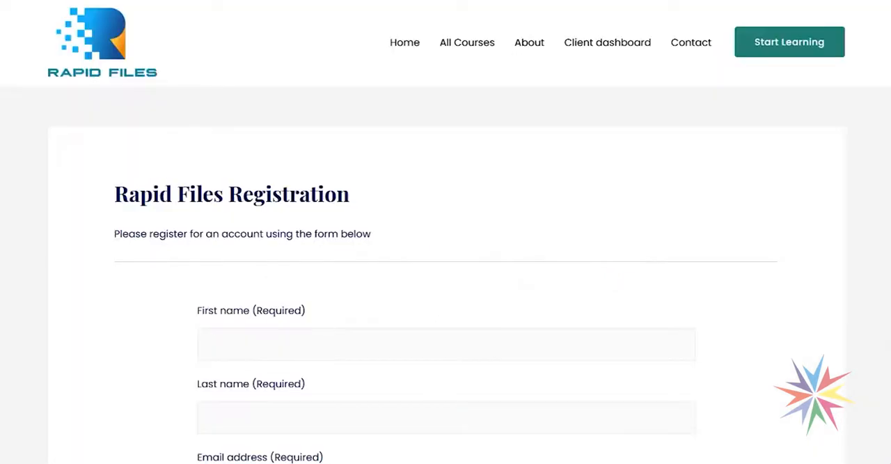
# - Review the Rapid Files registration page, and set the first license to enrol learners onto the Home Tech (December 2021) group
pyautogui.scroll(-10, 332, 314)
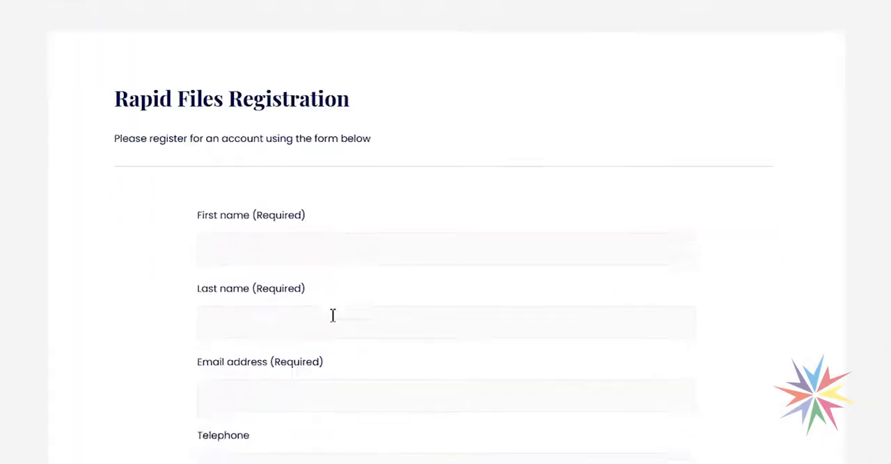
pyautogui.scroll(-4, 410, 248)
pyautogui.scroll(1, 414, 247)
pyautogui.click(230, 210)
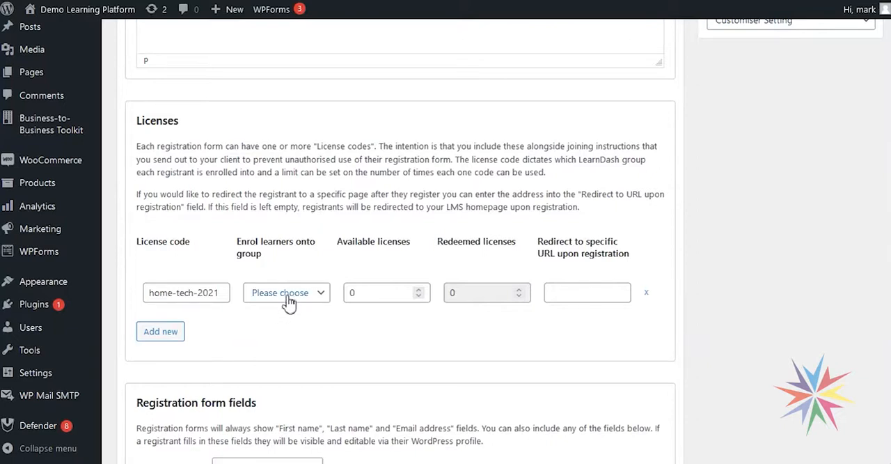
pyautogui.click(289, 298)
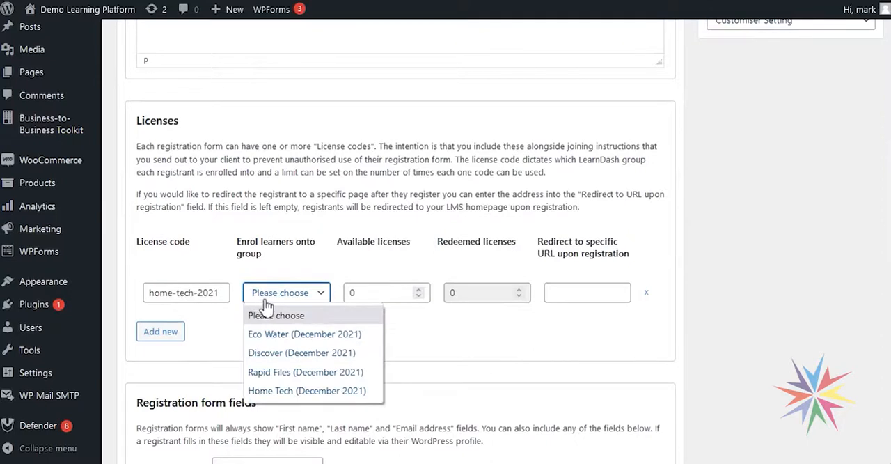
pyautogui.click(295, 394)
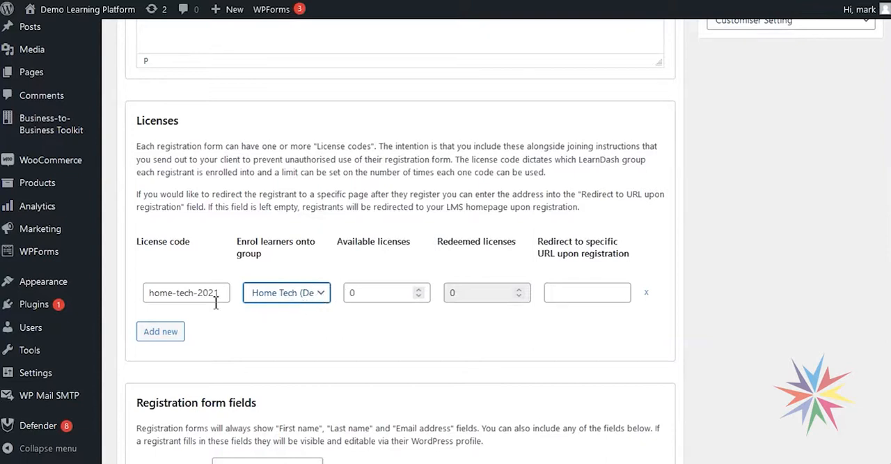
pyautogui.click(163, 332)
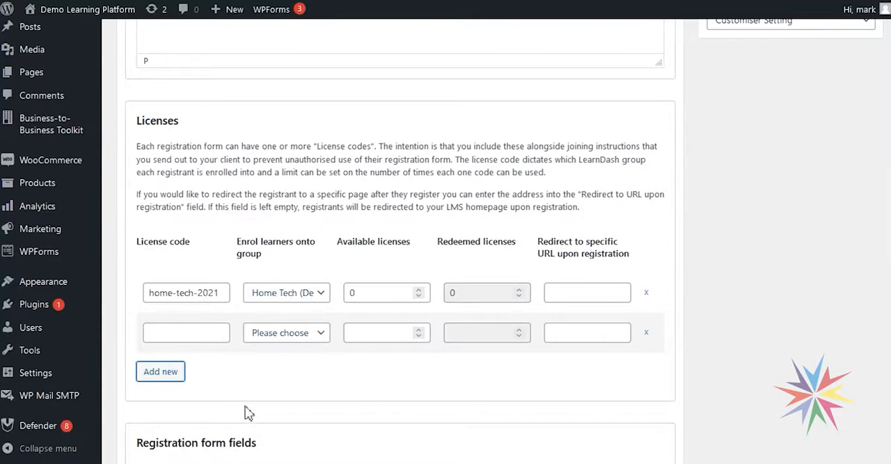
pyautogui.click(299, 337)
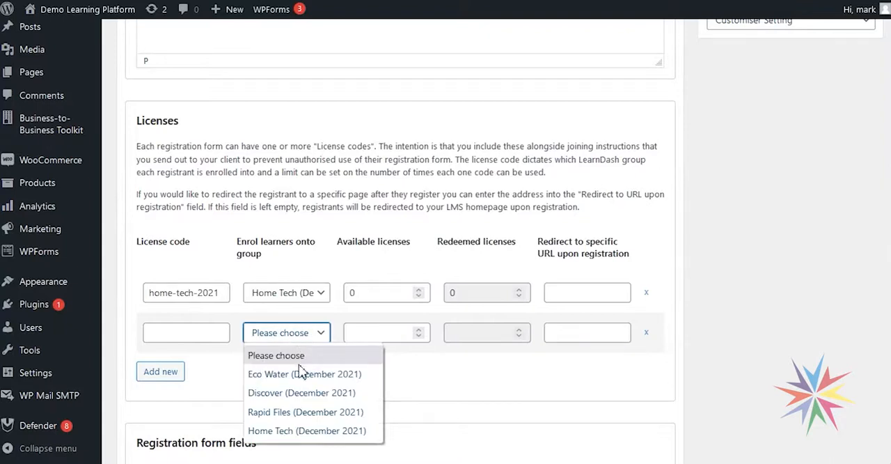
pyautogui.click(476, 372)
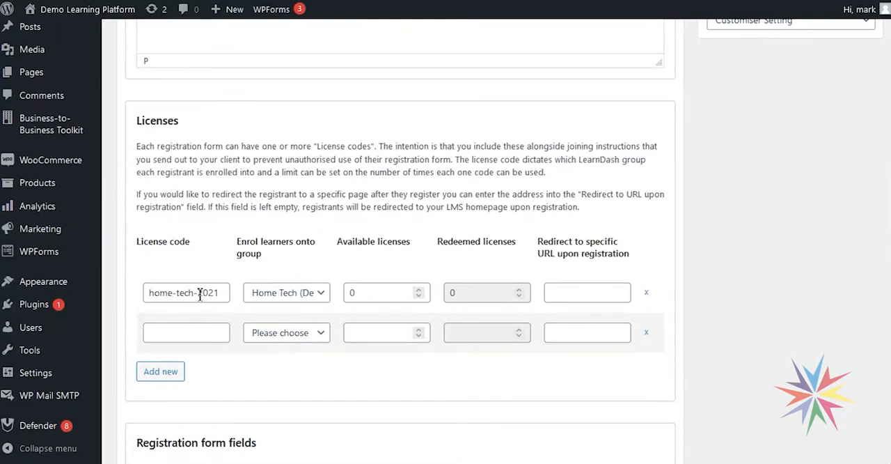
pyautogui.click(648, 333)
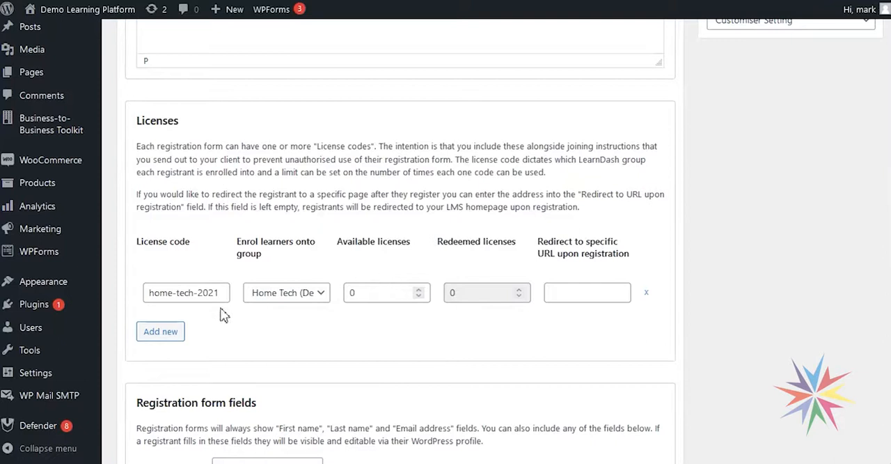
# - Set the number of available licenses for the Home Tech license to 25
pyautogui.doubleClick(380, 292)
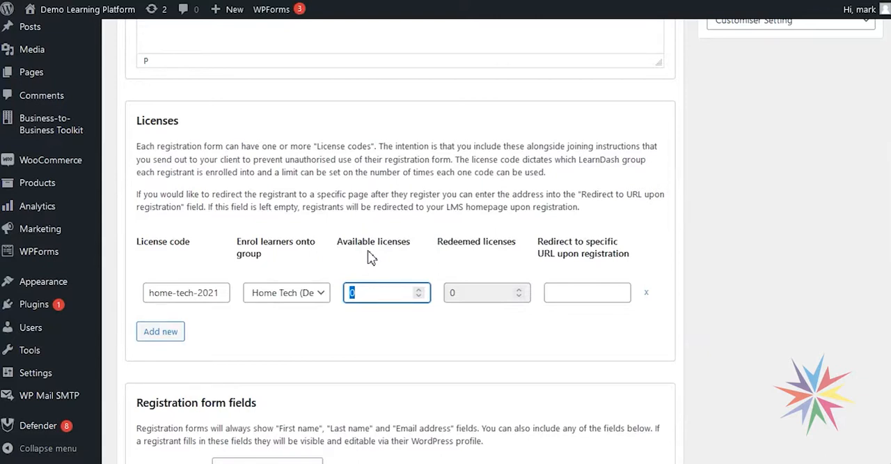
pyautogui.write('25')
pyautogui.click(369, 338)
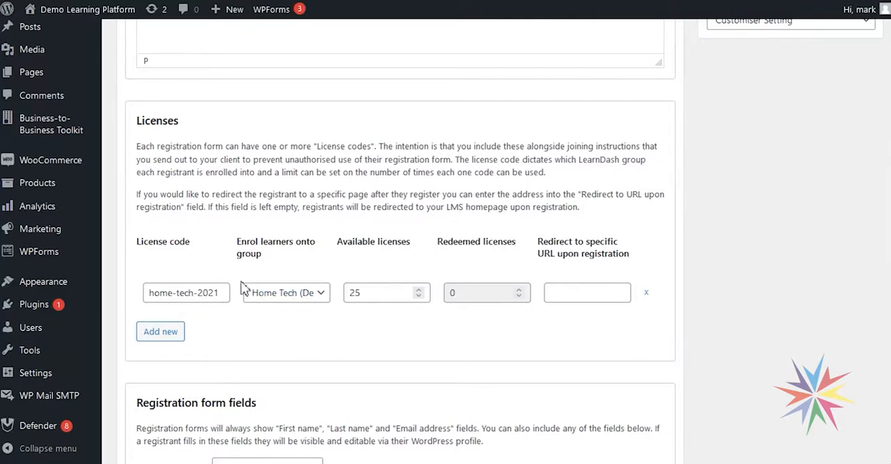
pyautogui.click(465, 293)
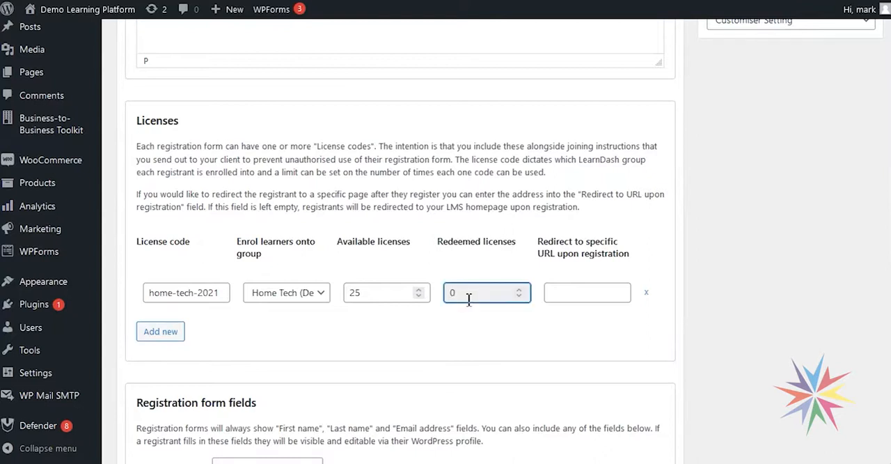
pyautogui.click(369, 293)
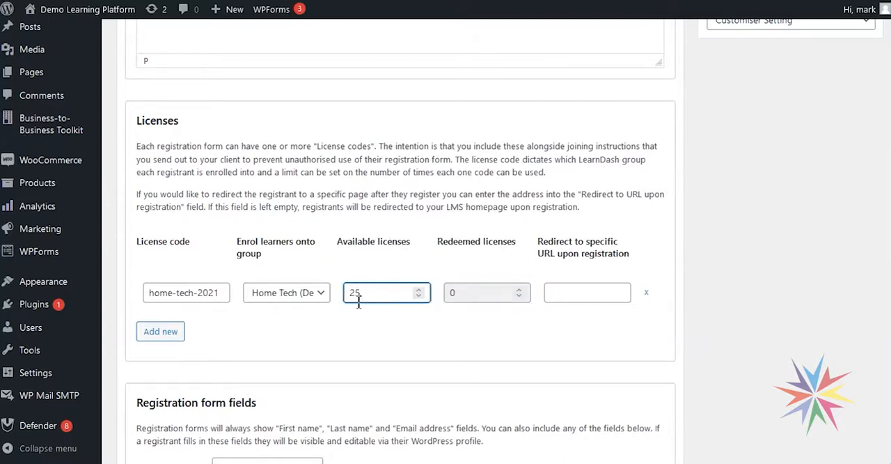
pyautogui.click(452, 295)
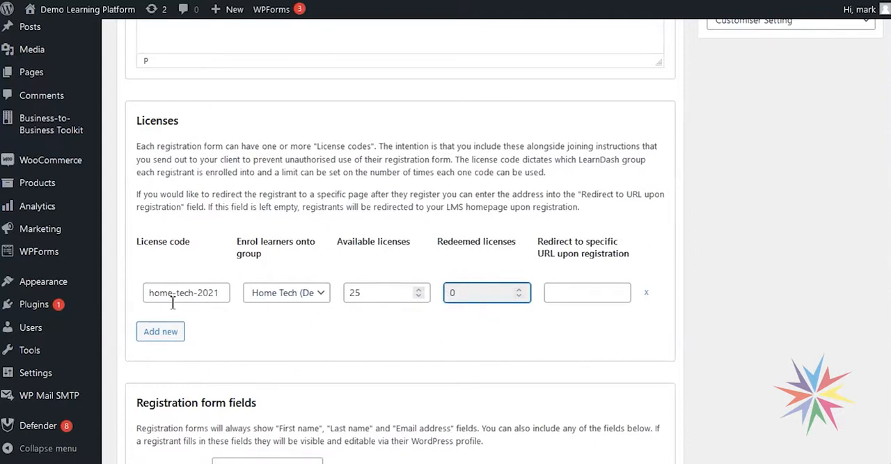
pyautogui.click(373, 289)
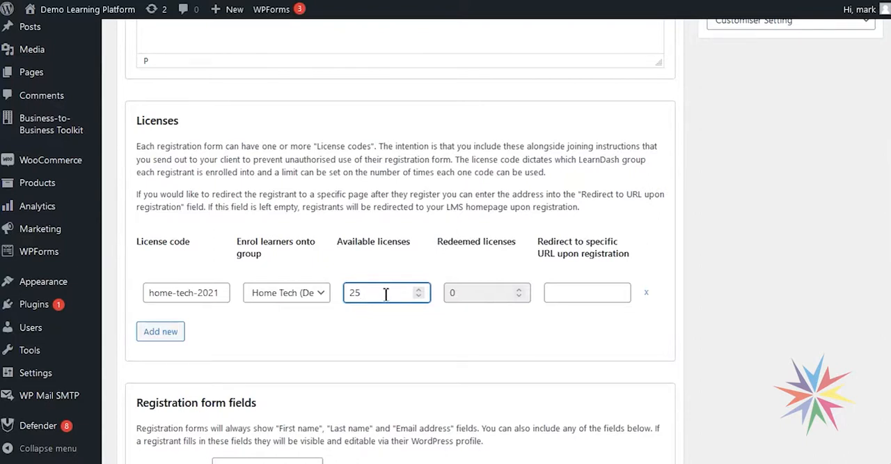
# - Set the number of available licenses for the Home Tech license to 50
pyautogui.doubleClick(385, 292)
pyautogui.write('50')
pyautogui.click(385, 280)
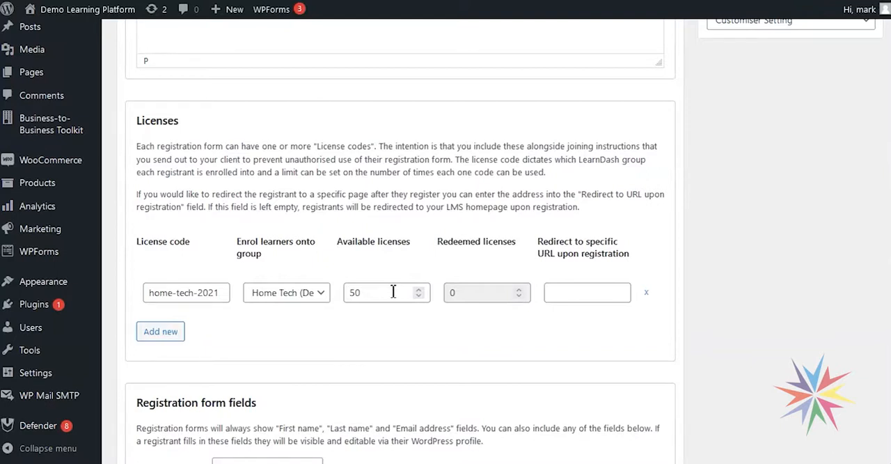
pyautogui.click(552, 292)
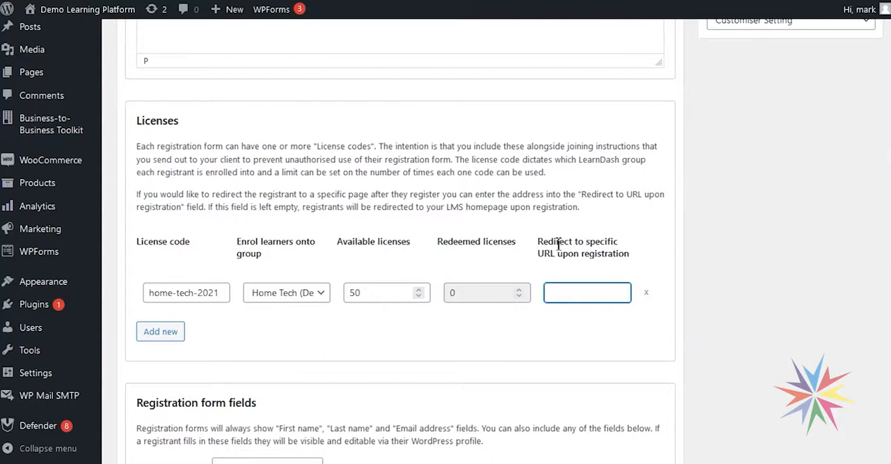
pyautogui.write('http')
pyautogui.write('://')
pyautogui.write('google.com')
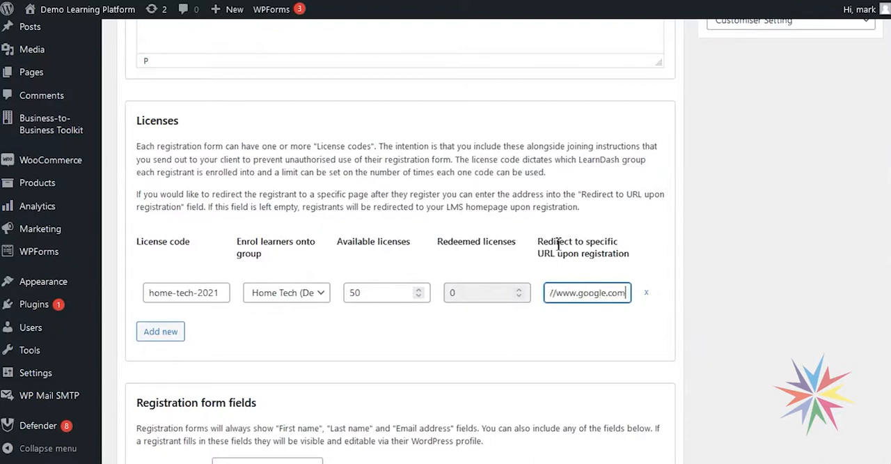
pyautogui.click(523, 346)
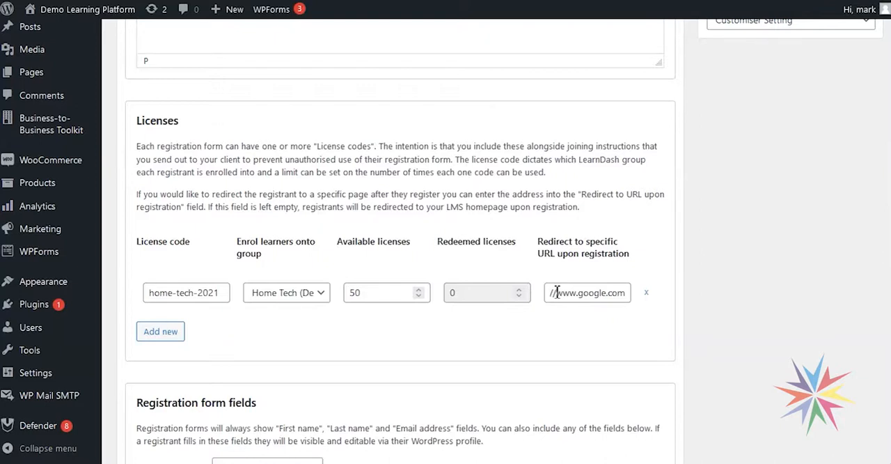
pyautogui.scroll(-2, 300, 355)
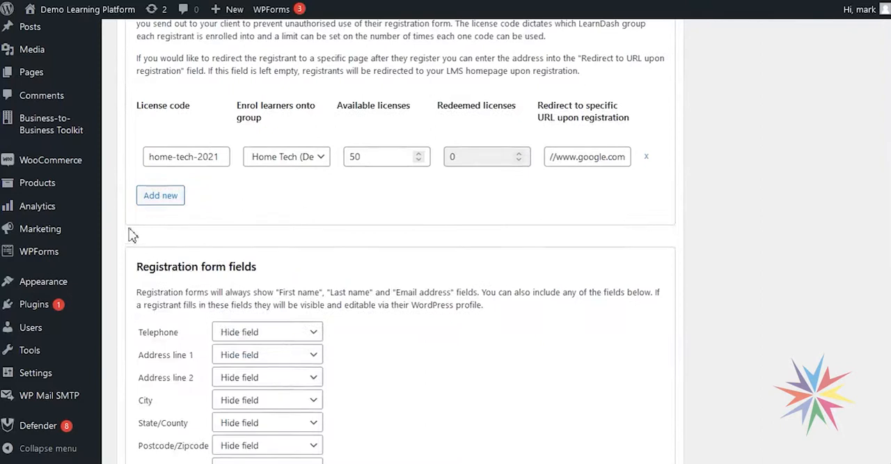
pyautogui.click(157, 196)
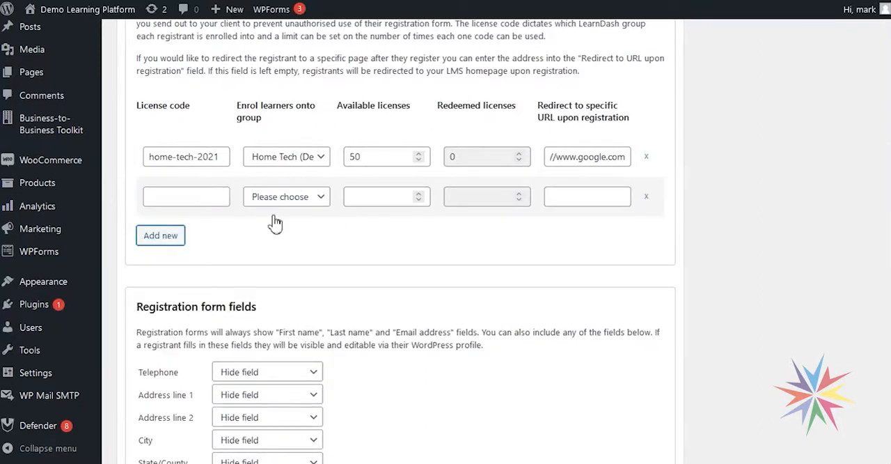
pyautogui.click(647, 197)
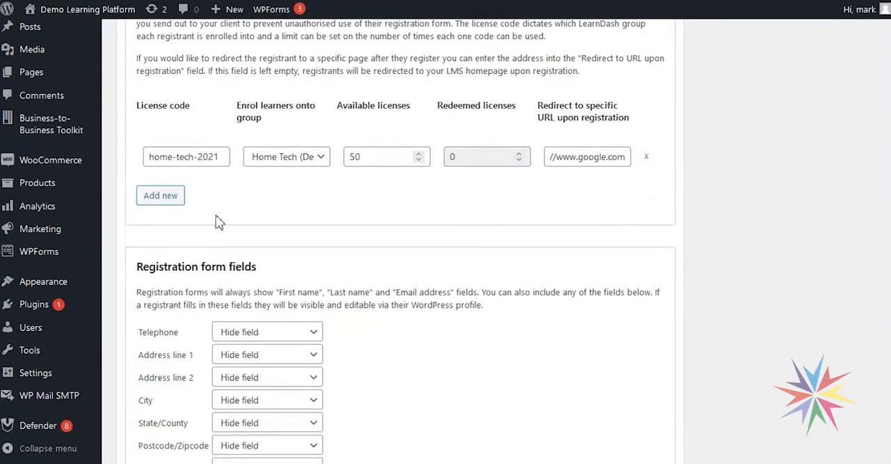
# - Review the new form's license and registration field settings, and examine the optional fields on the existing registration page
pyautogui.scroll(2, 302, 213)
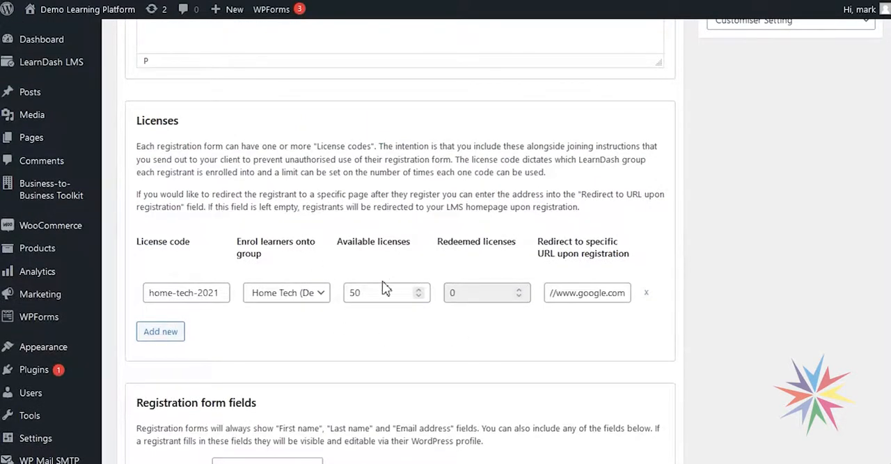
pyautogui.scroll(-1, 385, 289)
pyautogui.scroll(-2, 432, 296)
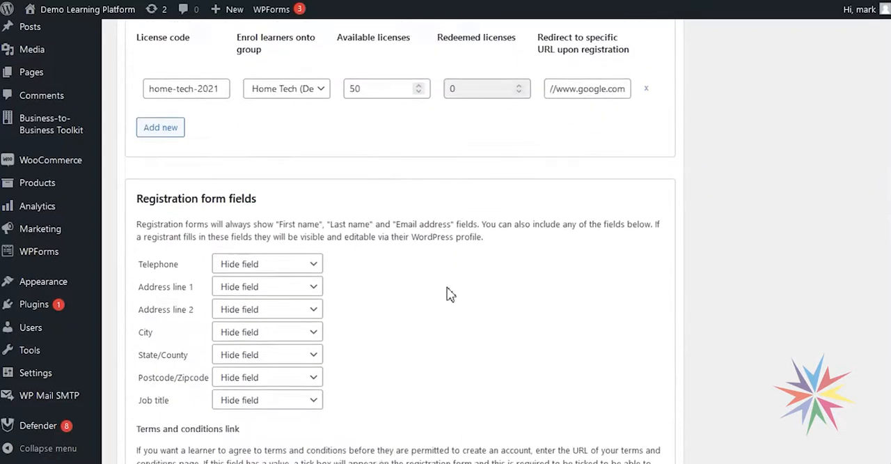
pyautogui.scroll(2, 449, 296)
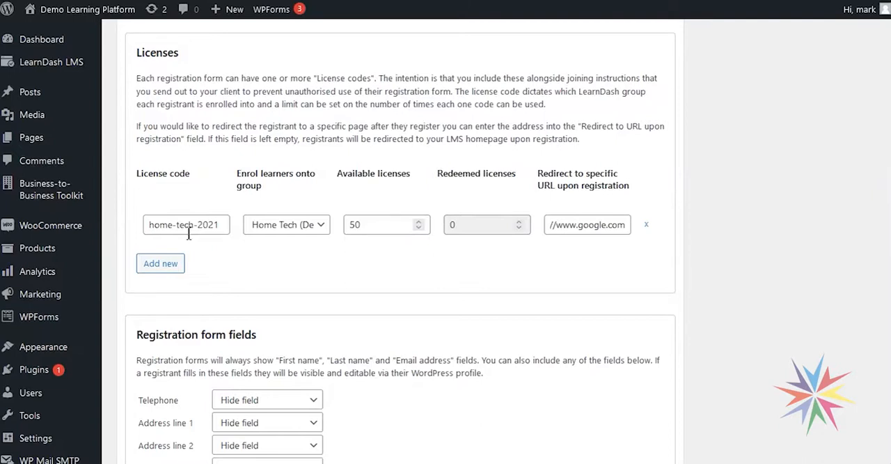
pyautogui.scroll(-2, 344, 278)
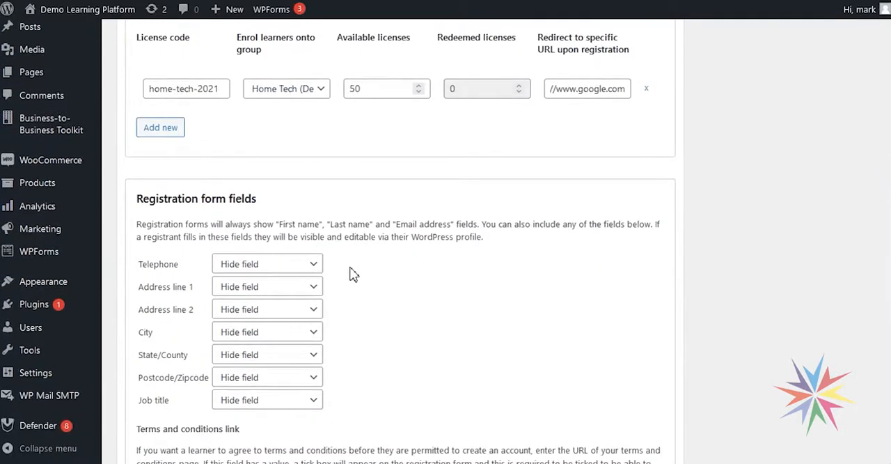
pyautogui.scroll(-1, 354, 273)
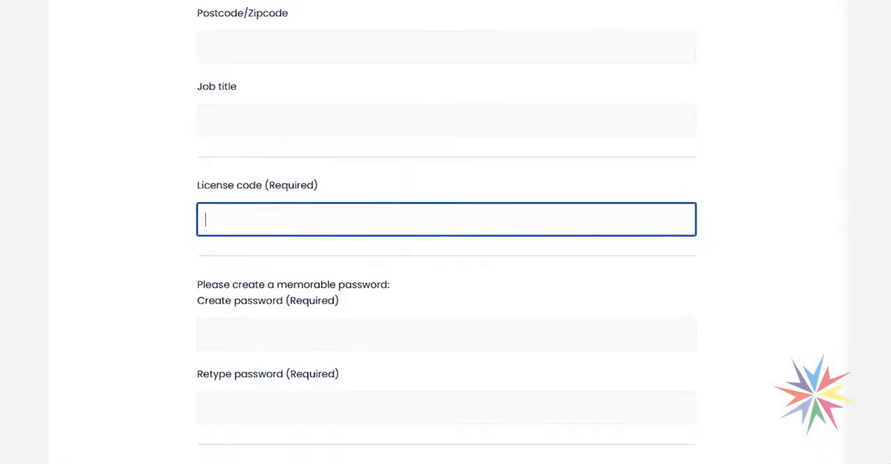
pyautogui.scroll(5, 395, 232)
pyautogui.scroll(1, 337, 165)
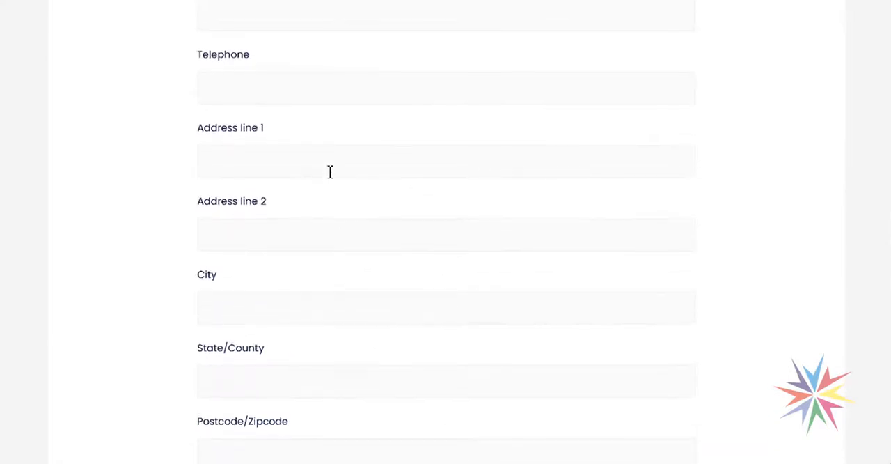
pyautogui.scroll(-1, 270, 372)
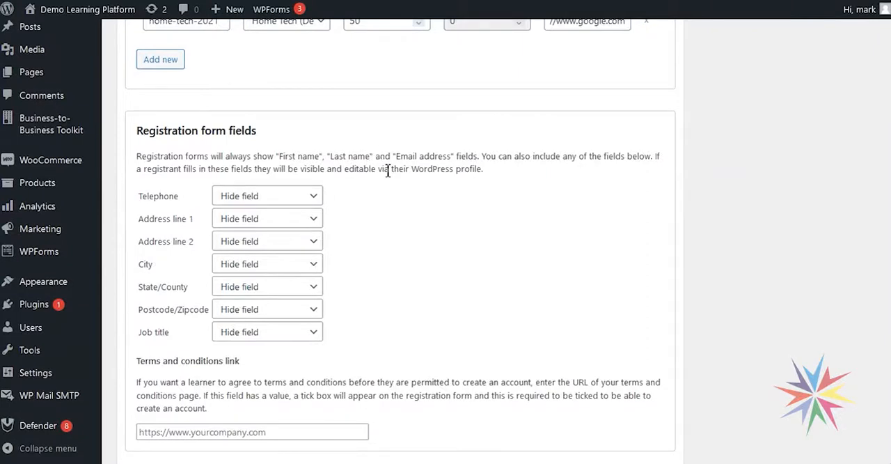
# - Show Telephone, City and Job title as required fields on the registration form, and Address line 1 and Postcode/Zipcode as optional fields
pyautogui.scroll(-1, 317, 197)
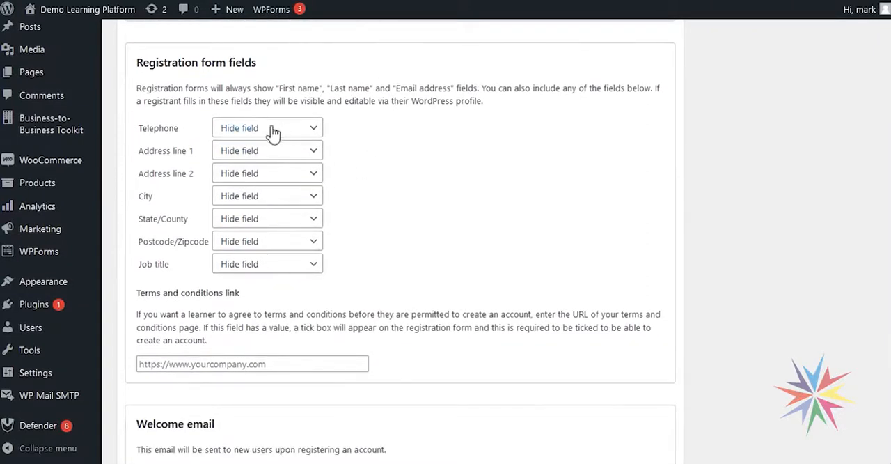
pyautogui.click(272, 130)
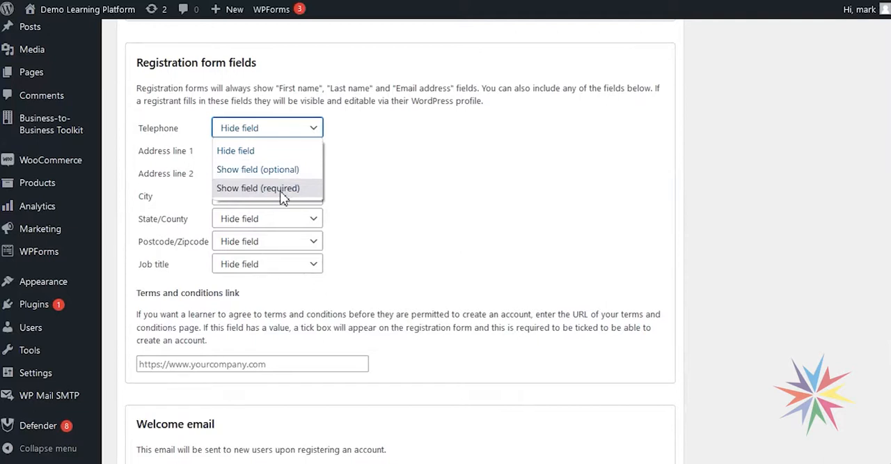
pyautogui.click(282, 188)
pyautogui.click(289, 149)
pyautogui.click(286, 193)
pyautogui.click(287, 196)
pyautogui.click(293, 255)
pyautogui.click(292, 242)
pyautogui.click(284, 281)
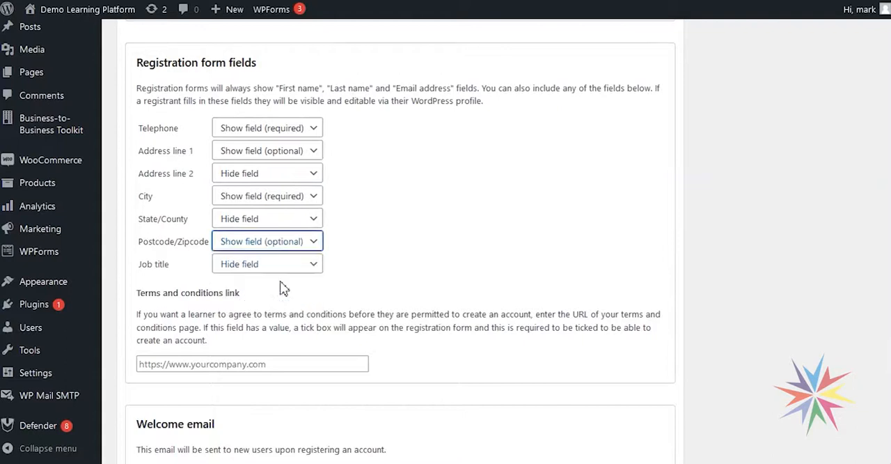
pyautogui.click(288, 265)
pyautogui.click(287, 324)
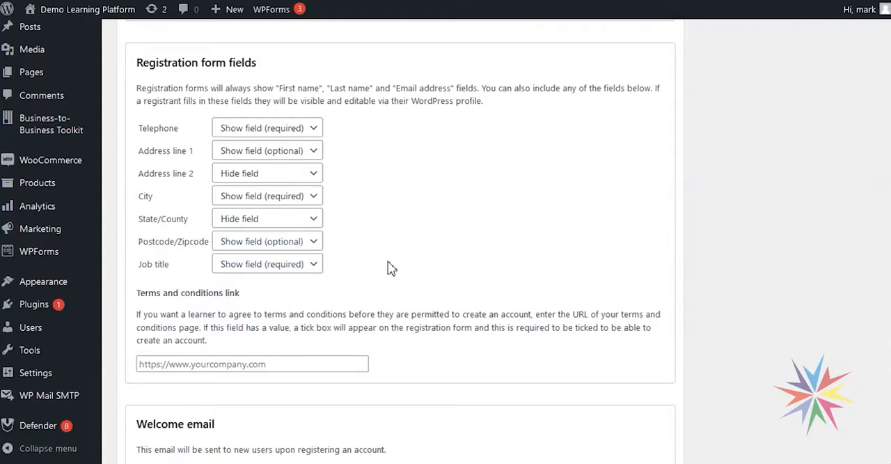
pyautogui.scroll(-1, 394, 265)
pyautogui.click(251, 296)
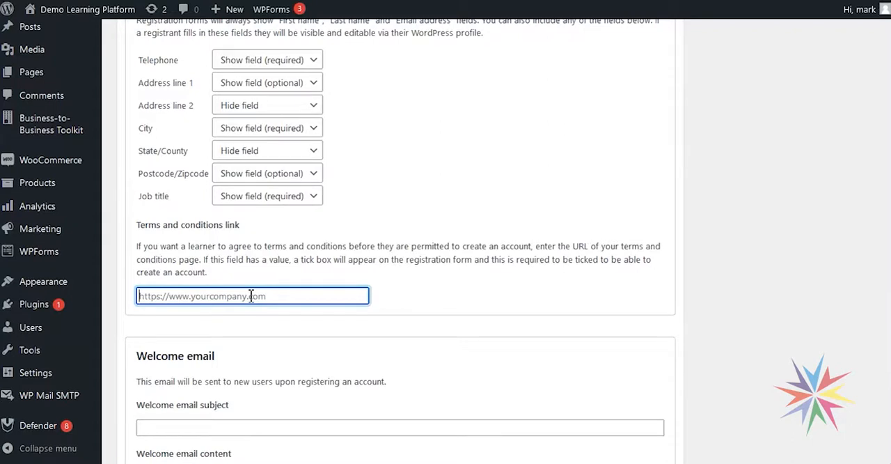
pyautogui.write('h')
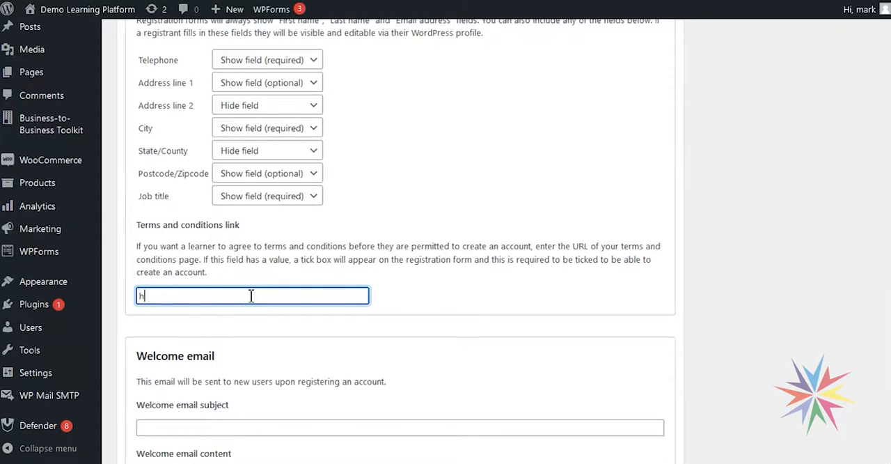
pyautogui.write('ttps://www.home-')
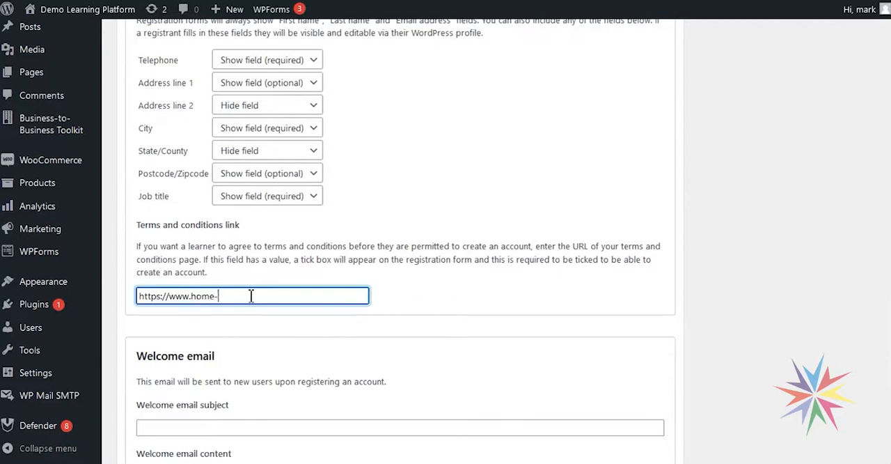
pyautogui.write('tech/terms')
pyautogui.click(238, 296)
pyautogui.write('.')
pyautogui.press('BackSpace')
pyautogui.write('.info/terms')
# - Enter "Welcome to the course" as the subject of the welcome email
pyautogui.scroll(-2, 493, 308)
pyautogui.scroll(-1, 298, 244)
pyautogui.click(239, 223)
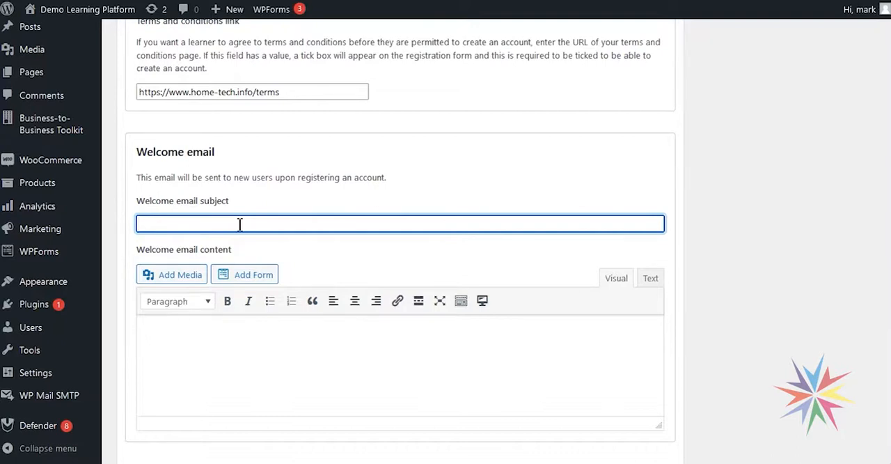
pyautogui.scroll(-1, 239, 227)
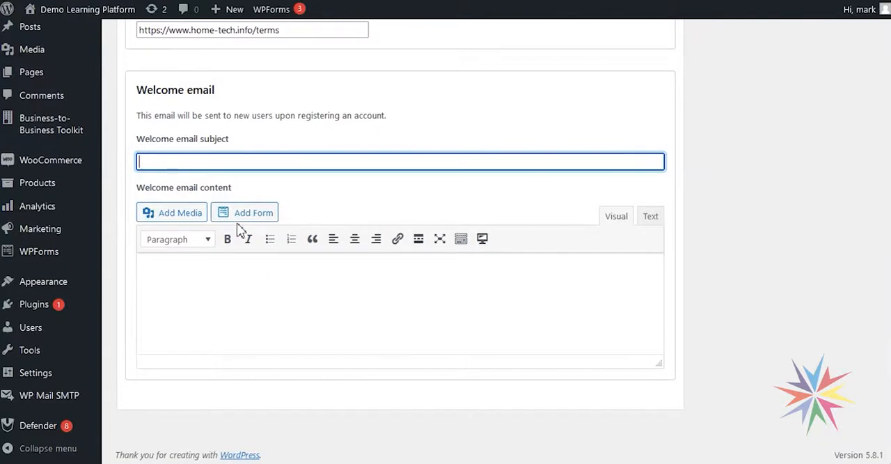
pyautogui.write('Welcome to the course')
pyautogui.press('Tab')
pyautogui.press('Tab')
pyautogui.press('Tab')
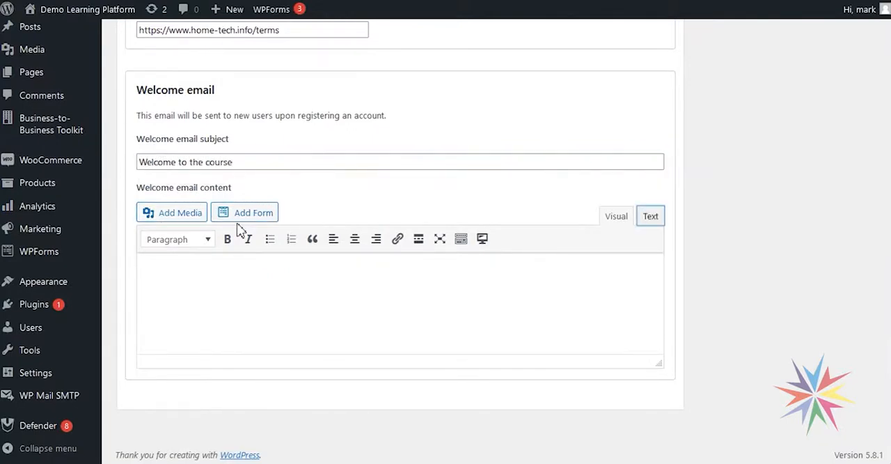
# - Enter "It's great to have you here." as the content of the welcome email
pyautogui.scroll(1, 239, 230)
pyautogui.click(233, 348)
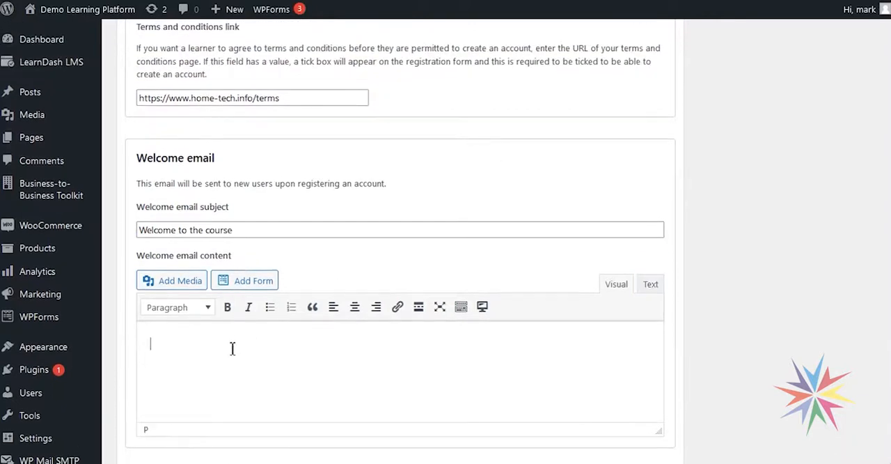
pyautogui.write("It's great to have you hear")
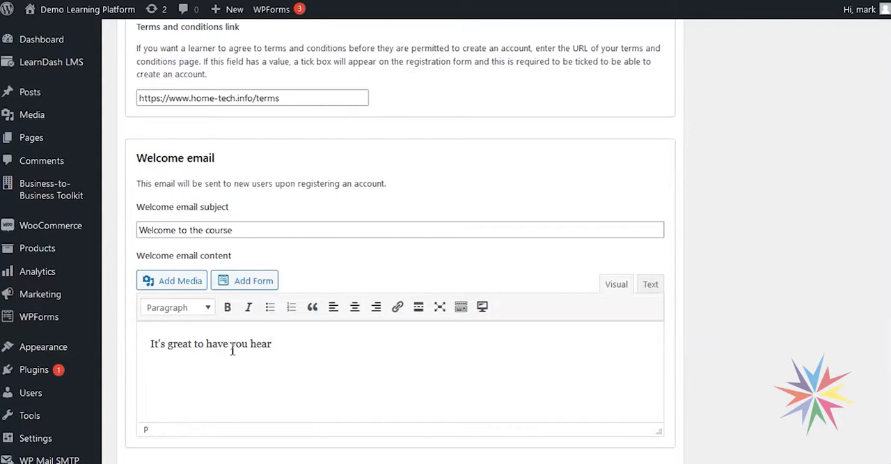
pyautogui.scroll(-1, 263, 334)
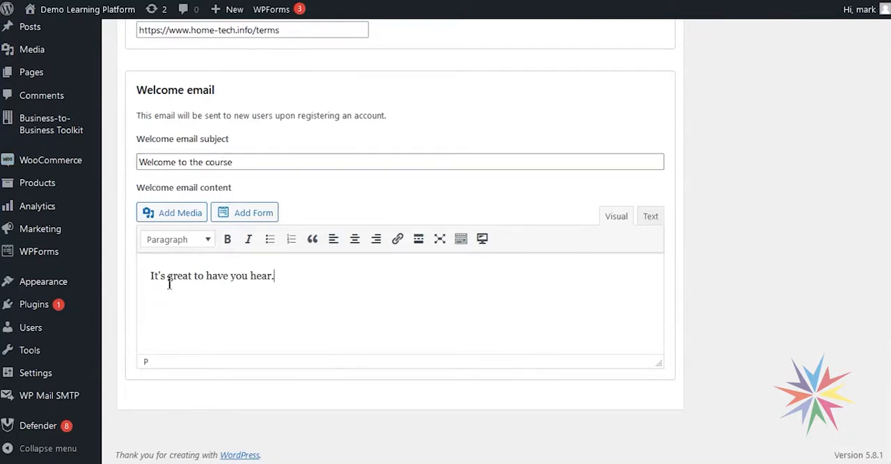
pyautogui.moveTo(274, 277); pyautogui.dragTo(256, 277)
pyautogui.write('ere.')
pyautogui.scroll(15, 598, 200)
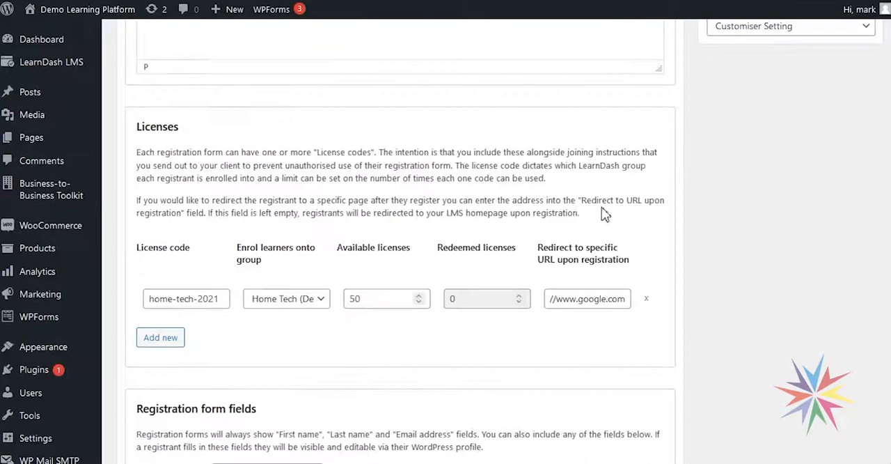
# - Publish the Home Tech Registration form and copy its permalink
pyautogui.scroll(3, 625, 242)
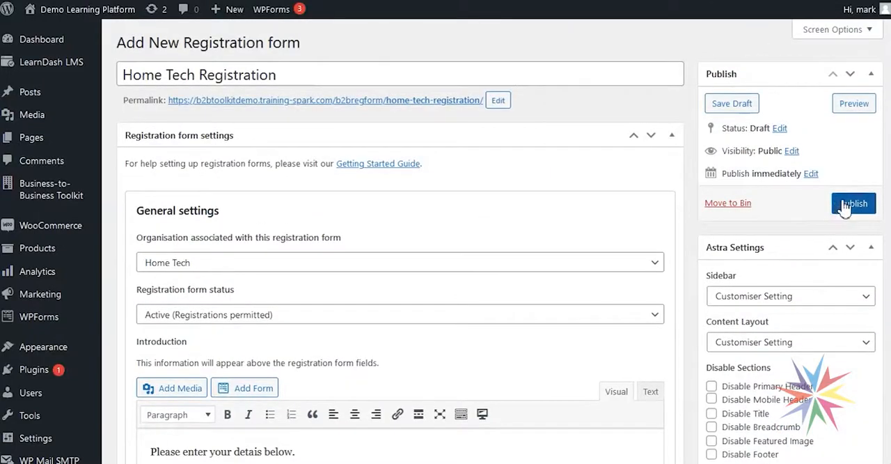
pyautogui.click(844, 206)
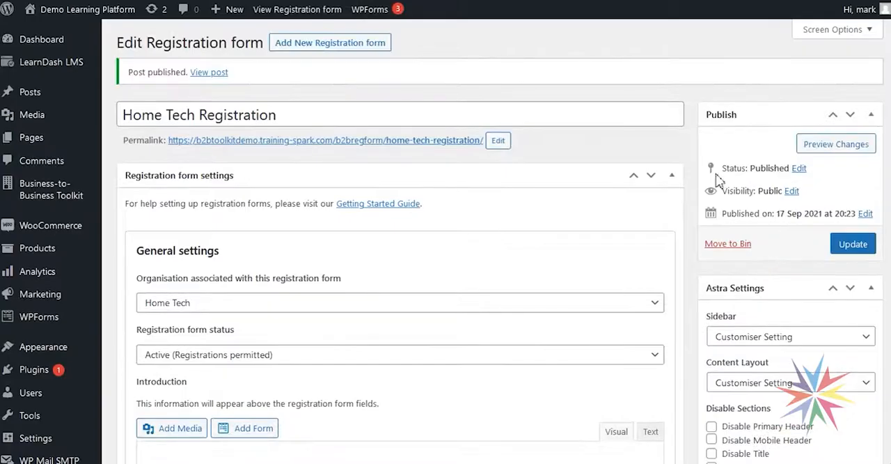
pyautogui.rightClick(269, 139)
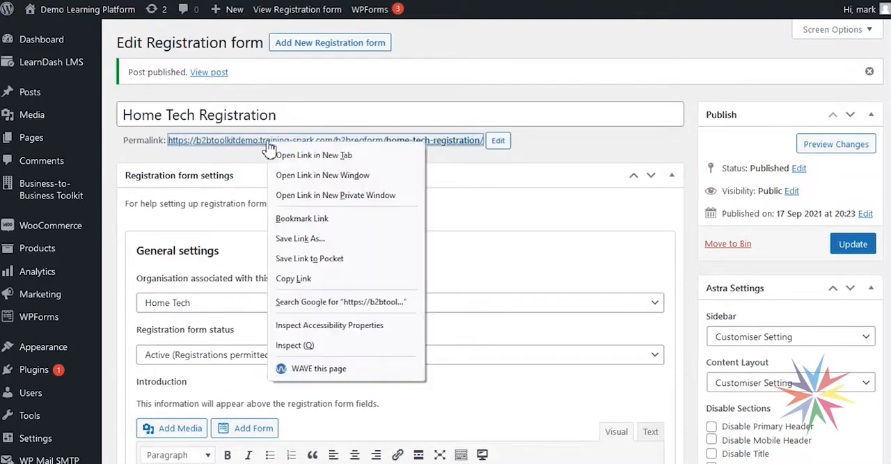
pyautogui.click(308, 279)
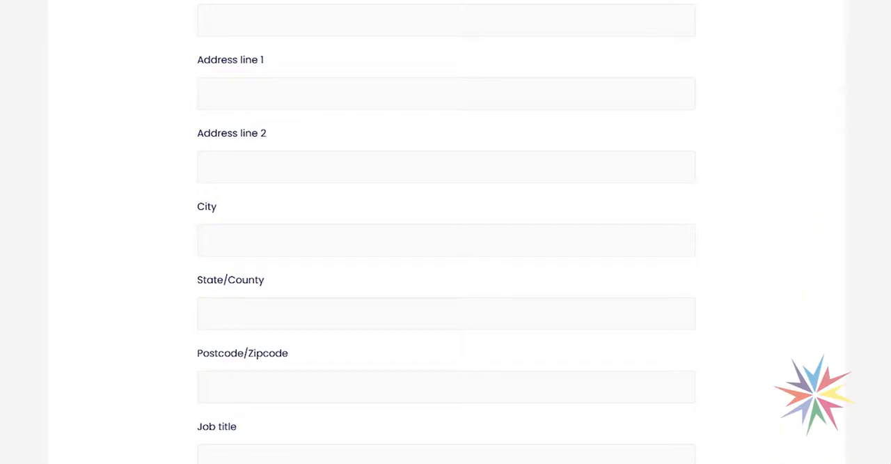
# - Open the published Home Tech Registration page in the browser from the copied permalink
pyautogui.hotkey('ctrl', 'l')
pyautogui.hotkey('ctrl', 'v')
pyautogui.press('Return')
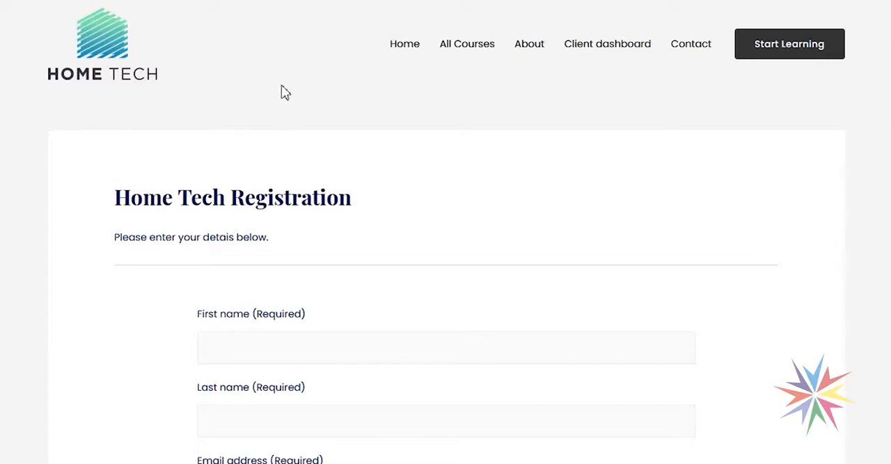
# - Enter the test learner's first name and last name in the registration form
pyautogui.scroll(-3, 281, 151)
pyautogui.click(269, 136)
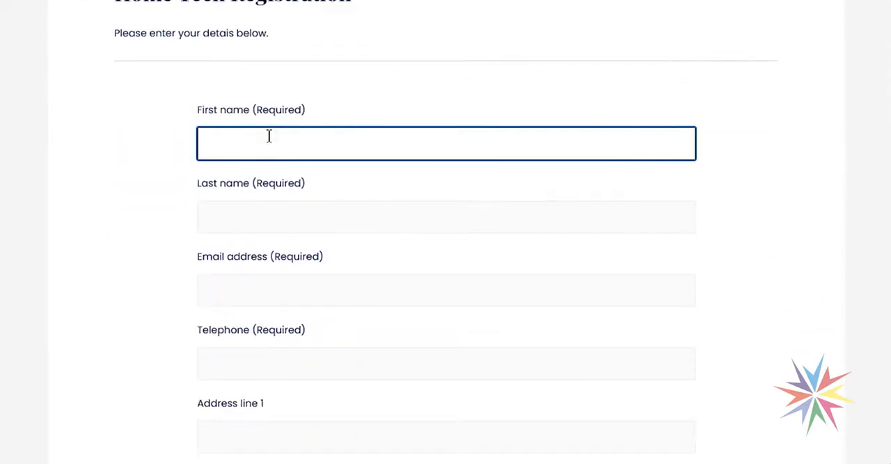
pyautogui.write('Example')
pyautogui.press('Tab')
pyautogui.write('LEarner')
pyautogui.press('Tab')
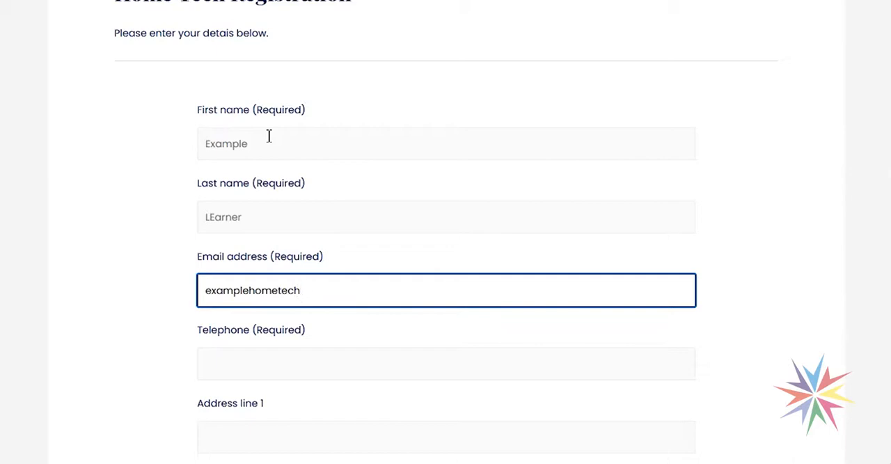
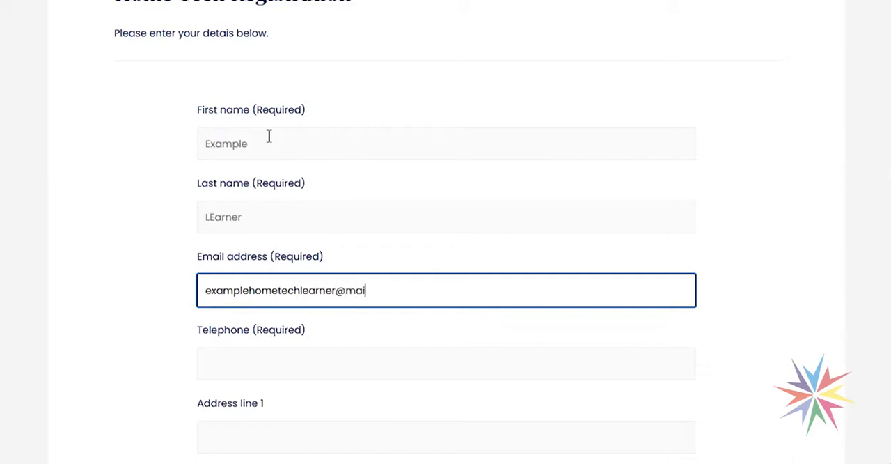
# - Enter the test learner's email address and telephone number in the registration form
pyautogui.press('Tab')
pyautogui.write('01234 56789')
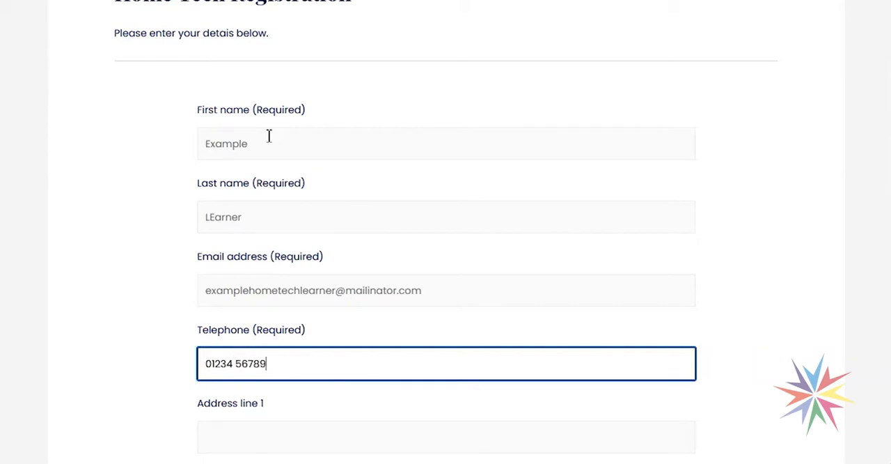
# - Fill in the test learner's address line 1 and city
pyautogui.scroll(-3, 264, 261)
pyautogui.click(294, 233)
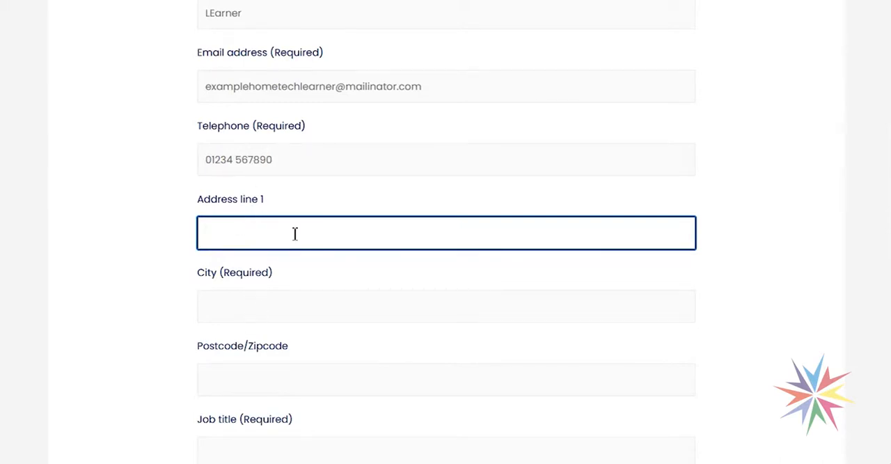
pyautogui.write('Address 1')
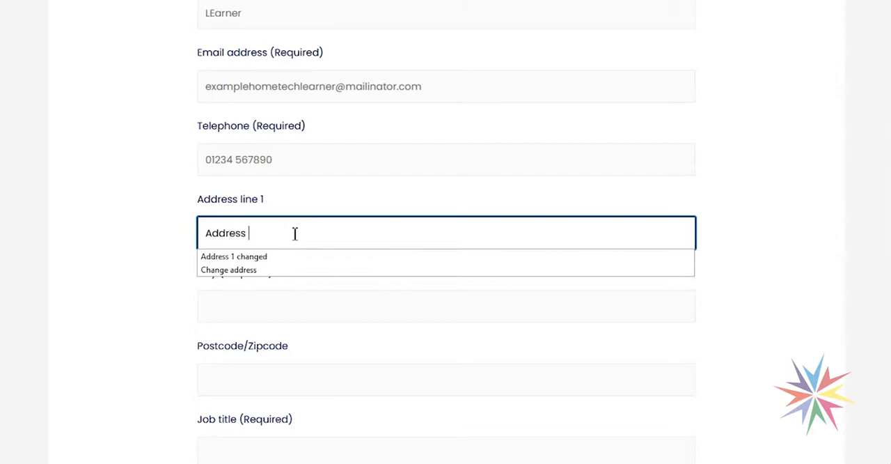
pyautogui.press('Tab')
pyautogui.write('My cuty')
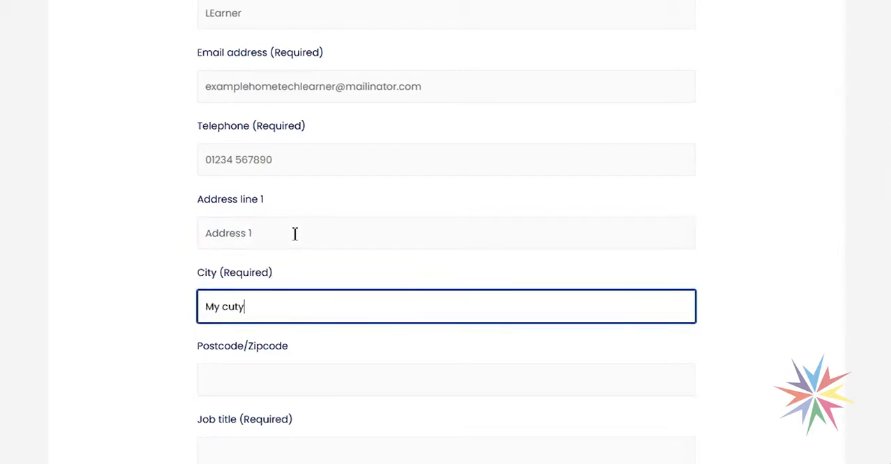
pyautogui.write('y')
pyautogui.press('Tab')
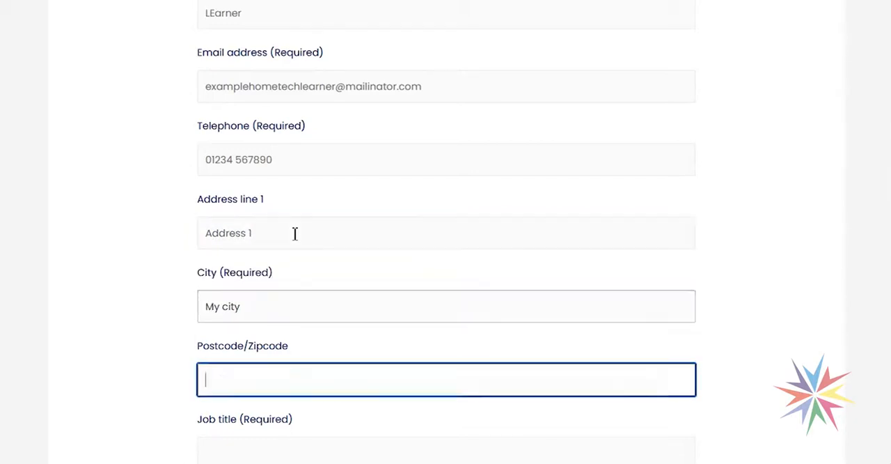
# - Fill in the test learner's postcode and enter "My job" as the job title
pyautogui.write('Posc')
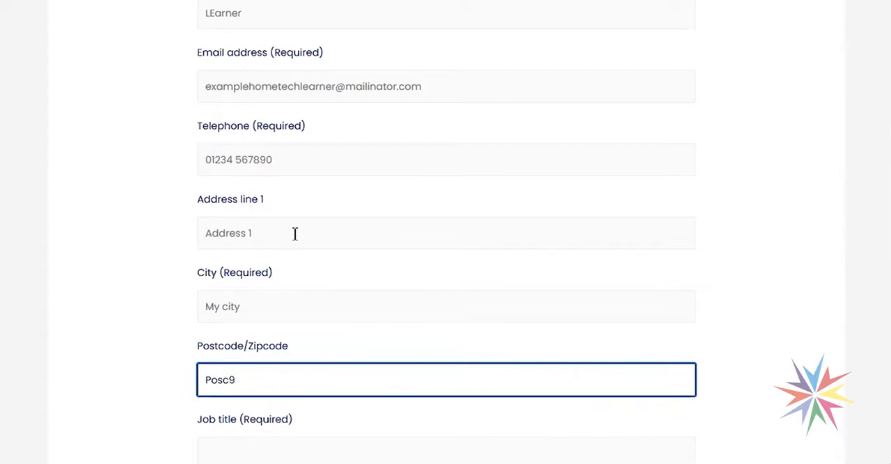
pyautogui.write('0DE')
pyautogui.press('Tab')
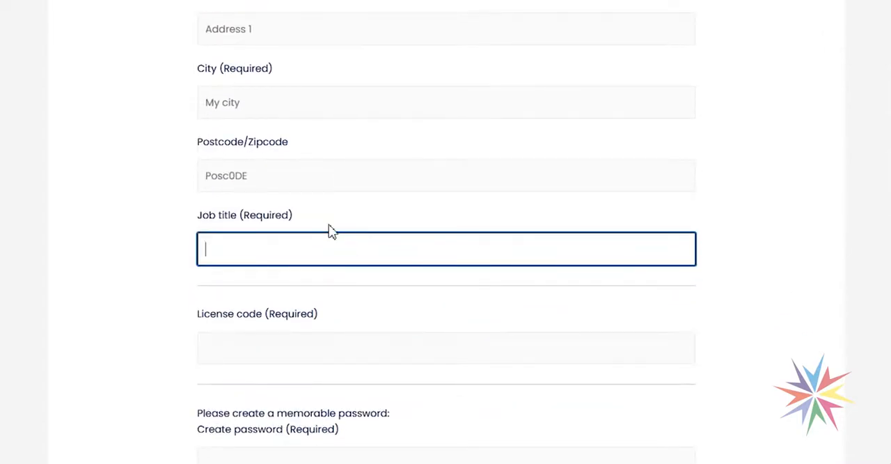
pyautogui.write('My job')
pyautogui.press('Tab')
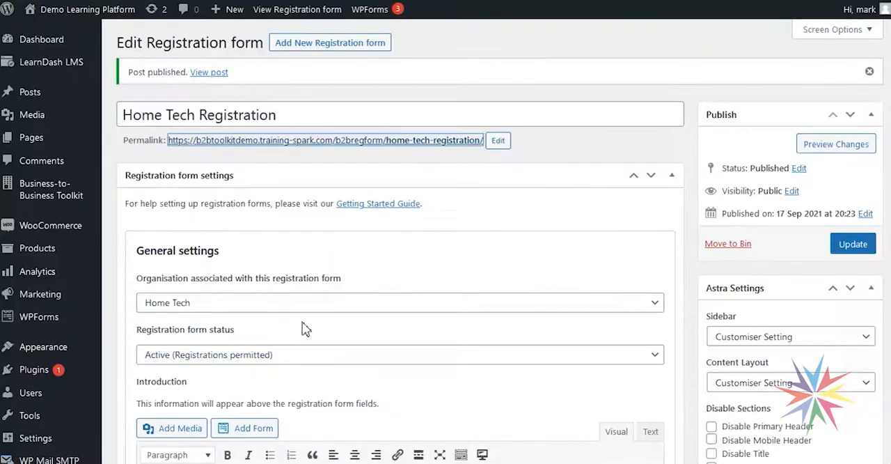
# - Copy the license code from the form's Licenses settings and paste it into the License code field of the registration page
pyautogui.scroll(-4, 306, 328)
pyautogui.scroll(-4, 313, 331)
pyautogui.moveTo(218, 266); pyautogui.dragTo(147, 265)
pyautogui.hotkey('ctrl', 'c')
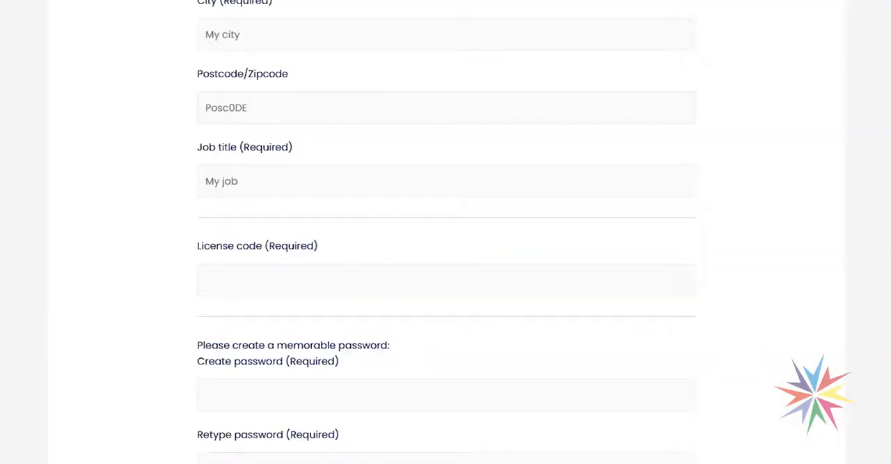
pyautogui.click(308, 275)
pyautogui.hotkey('ctrl', 'v')
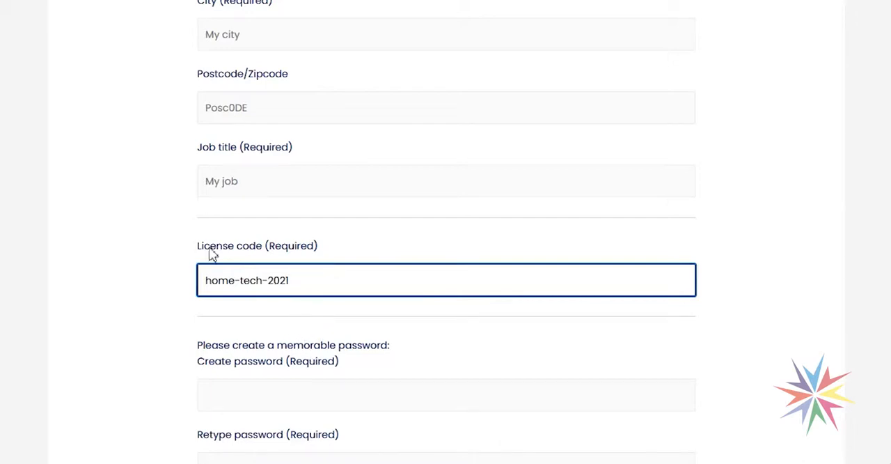
# - Fill the Create password and Retype password fields with the browser's securely generated password
pyautogui.scroll(-3, 355, 334)
pyautogui.click(237, 254)
pyautogui.click(423, 224)
pyautogui.click(358, 252)
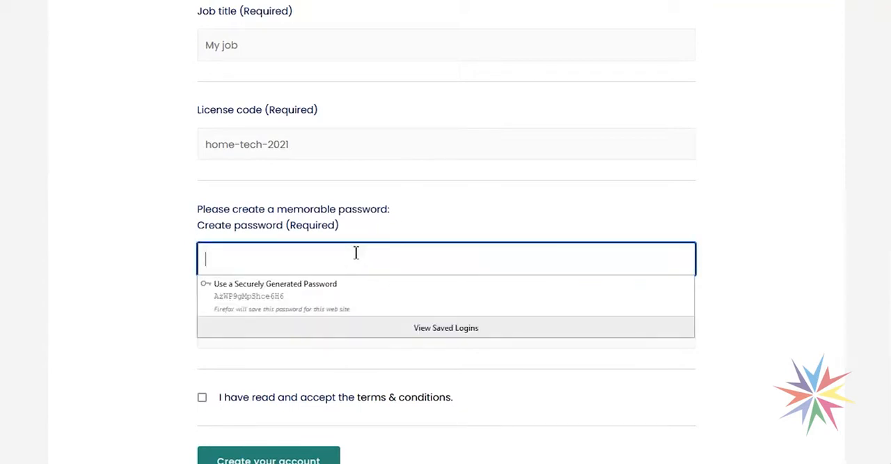
pyautogui.click(286, 297)
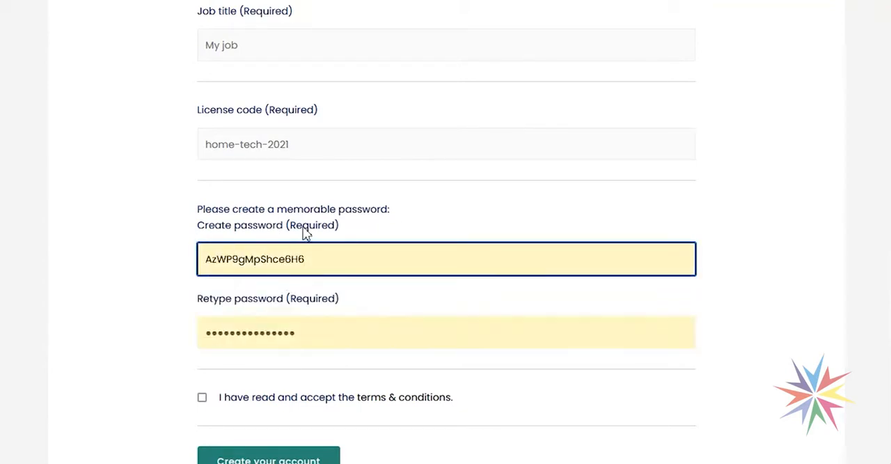
# - Accept the terms and conditions and create the learner's account
pyautogui.scroll(-2, 305, 236)
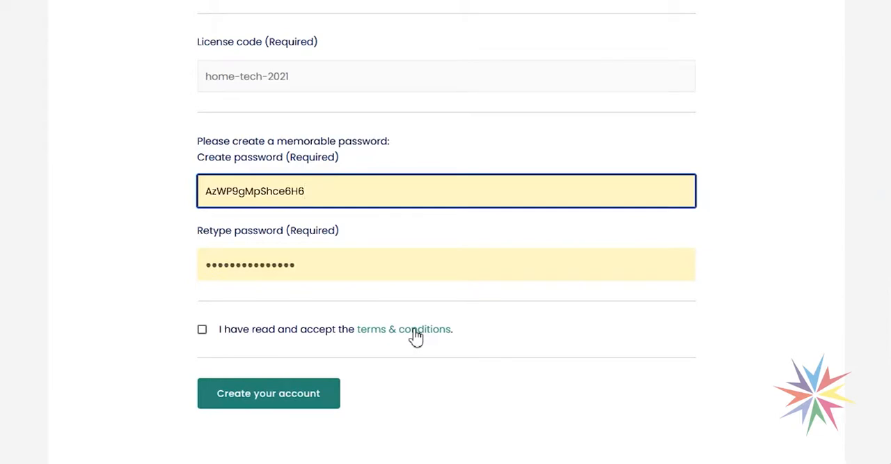
pyautogui.click(202, 329)
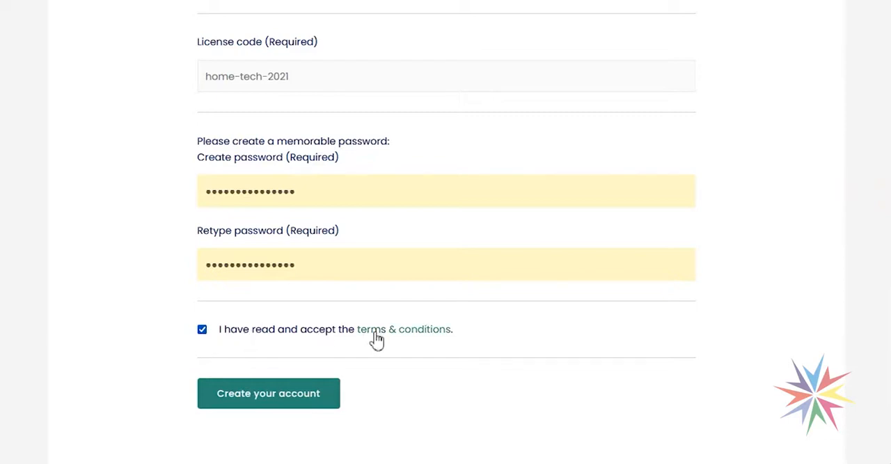
pyautogui.scroll(-1, 379, 341)
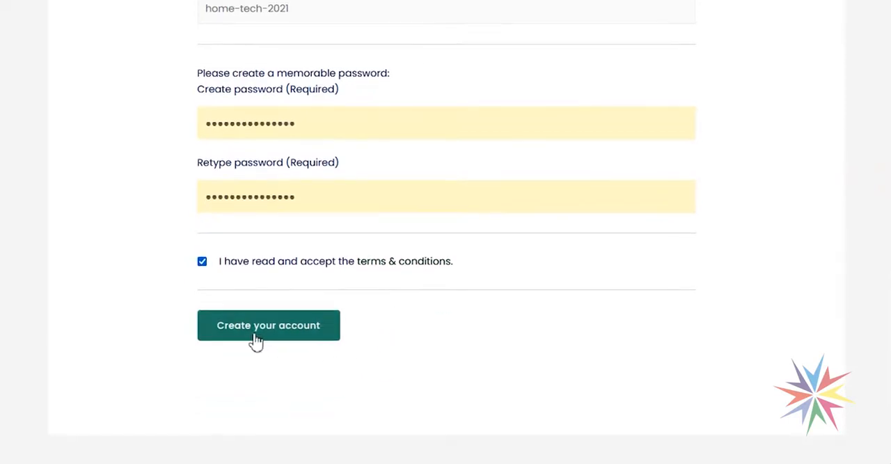
pyautogui.click(277, 332)
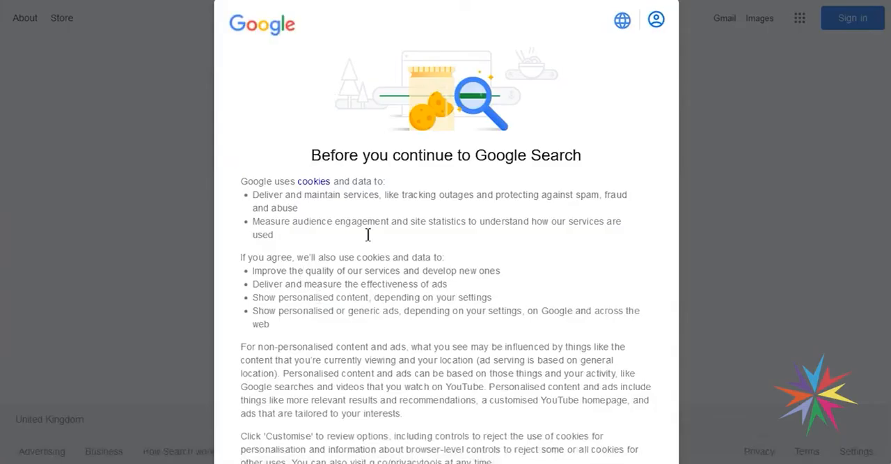
# - Dismiss the cookie notice on the Google redirect page and return to the Home Tech learning site's homepage
pyautogui.scroll(-3, 368, 235)
pyautogui.click(496, 414)
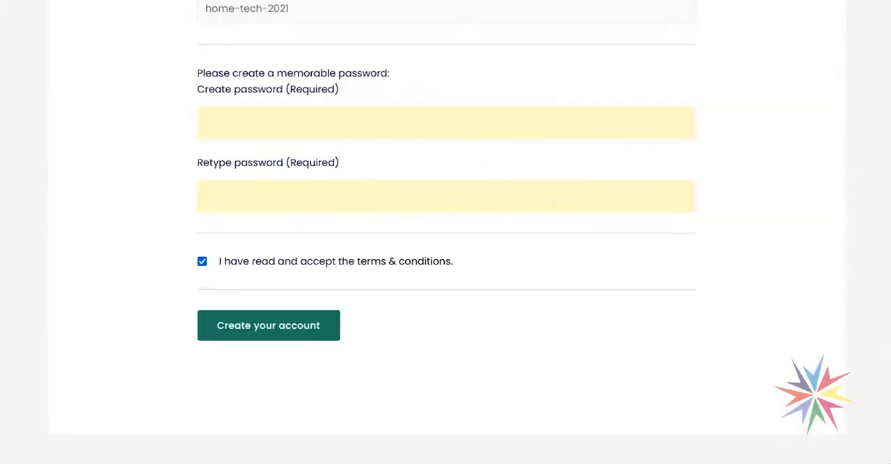
pyautogui.scroll(15, 67, 179)
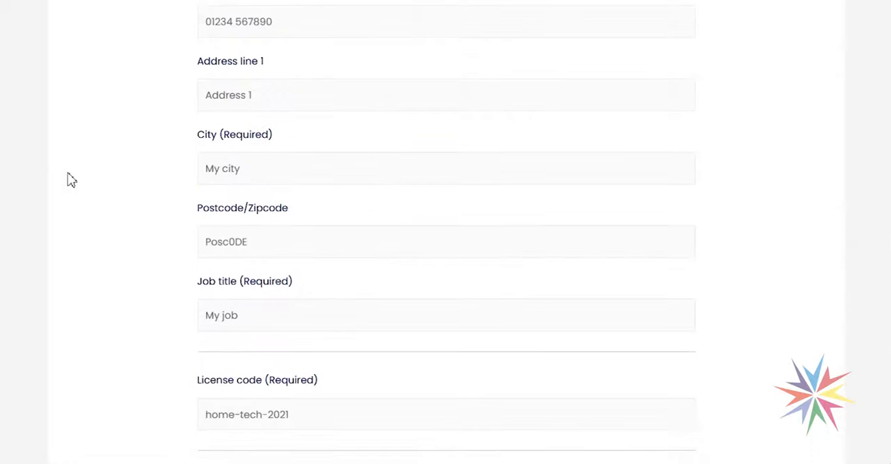
pyautogui.click(98, 72)
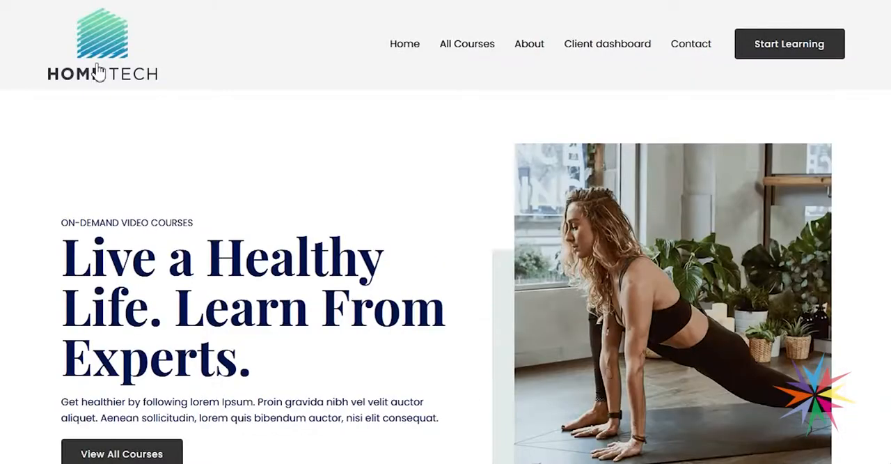
# - Go to All Courses and check the enrolment labels on the featured courses
pyautogui.scroll(-5, 404, 264)
pyautogui.scroll(5, 424, 278)
pyautogui.click(461, 48)
pyautogui.scroll(-5, 390, 230)
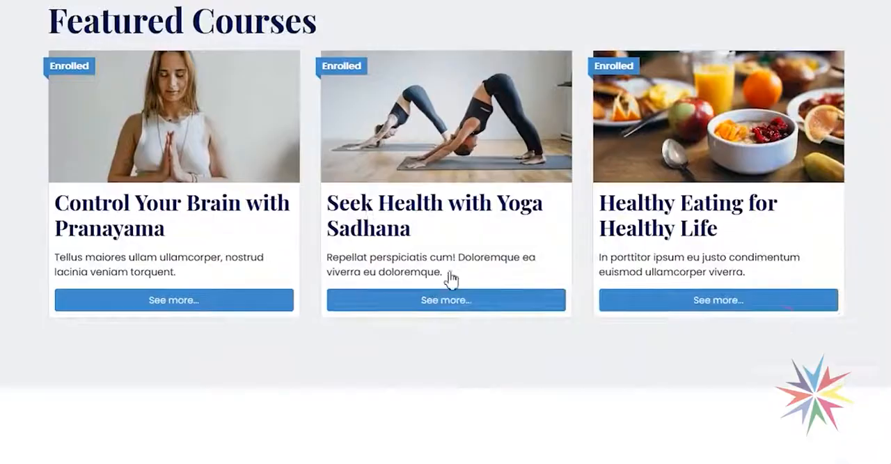
pyautogui.scroll(1, 364, 139)
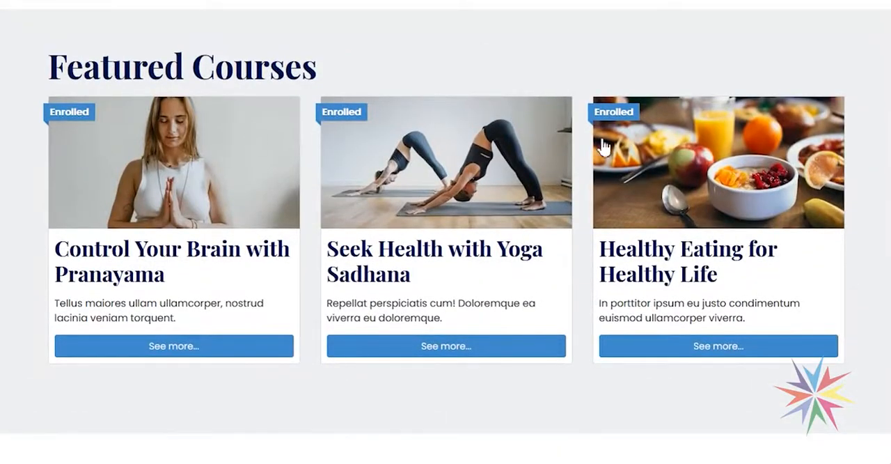
# - Open the Seek Health with Yoga Sadhana course and its lesson Effective Ways of Building Stamina
pyautogui.click(426, 345)
pyautogui.scroll(-6, 390, 258)
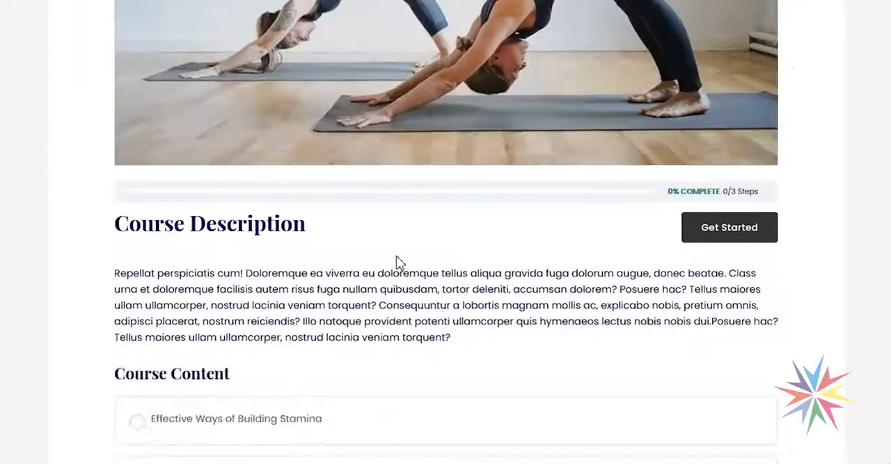
pyautogui.scroll(-4, 399, 262)
pyautogui.click(283, 159)
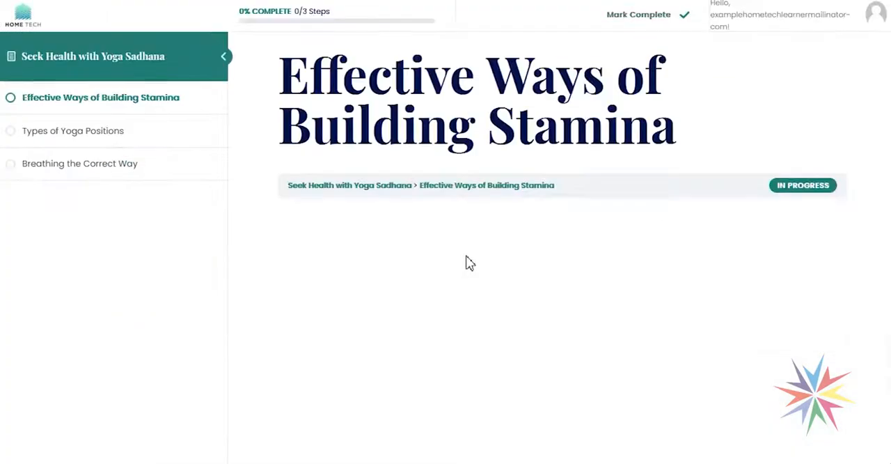